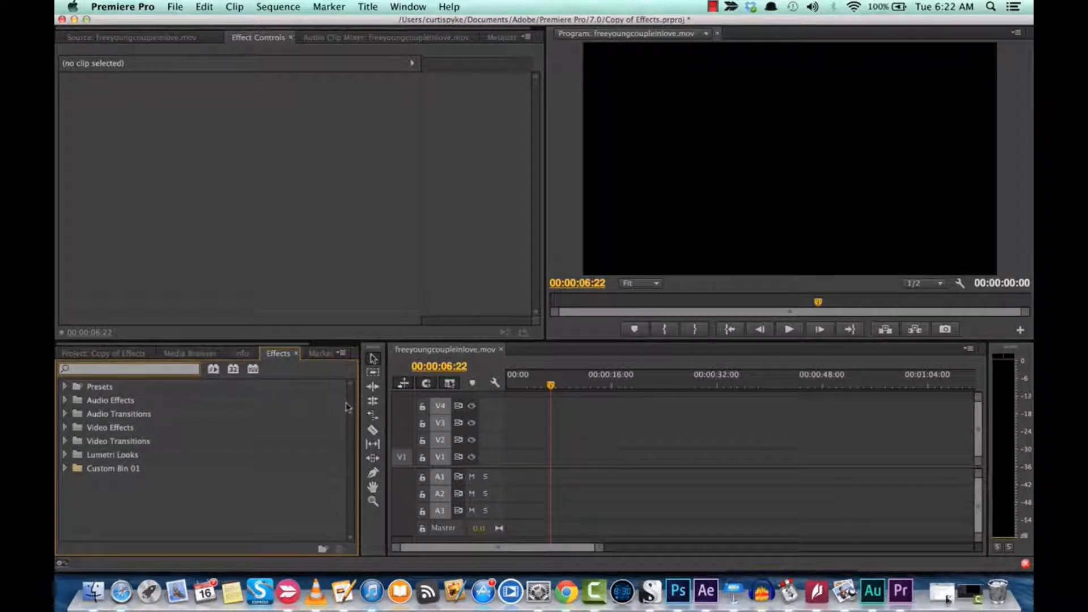
Place the freeniagarafalls.mov clip at the start of video track V2 in the sequence.
{"action": "left_click", "coordinate": [122, 354]}
{"action": "left_click", "coordinate": [297, 477]}
{"action": "left_click", "coordinate": [294, 418]}
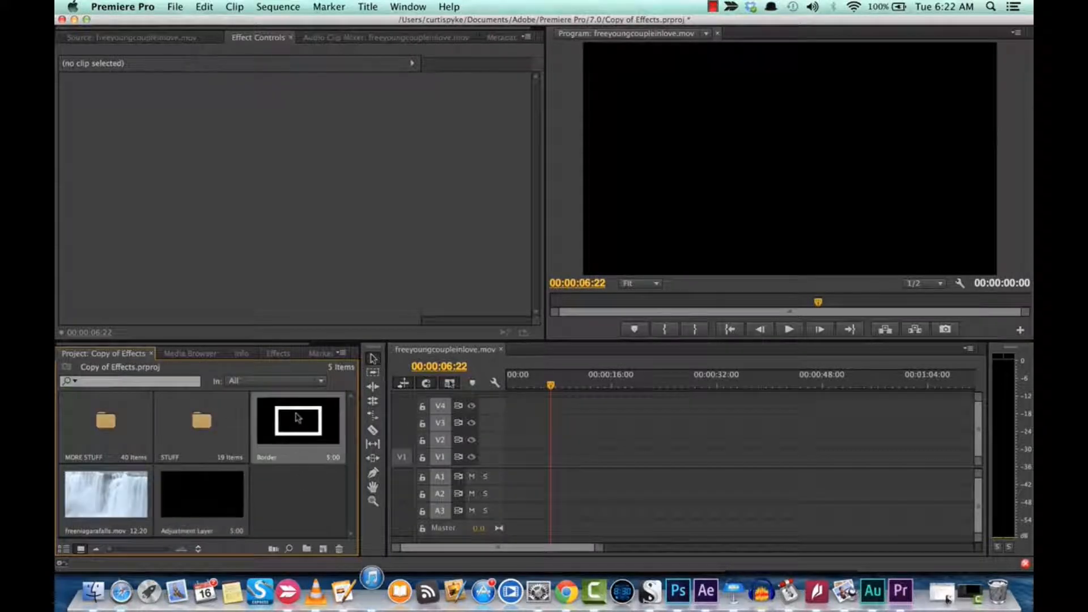
{"action": "left_click_drag", "start_coordinate": [98, 502], "coordinate": [506, 450]}
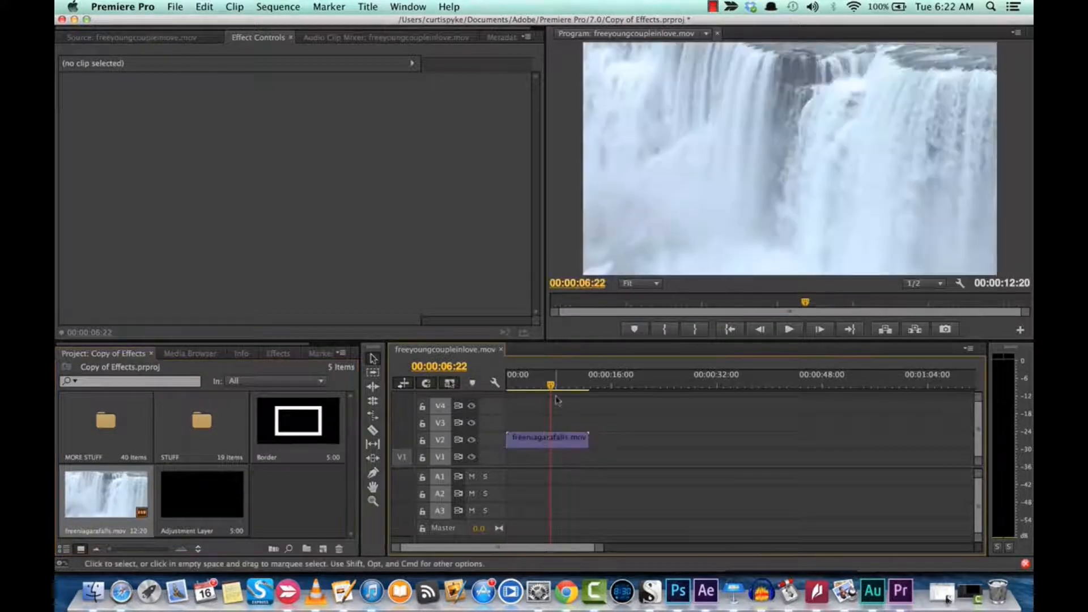
{"action": "left_click", "coordinate": [557, 386]}
{"action": "left_click_drag", "start_coordinate": [557, 386], "coordinate": [543, 386]}
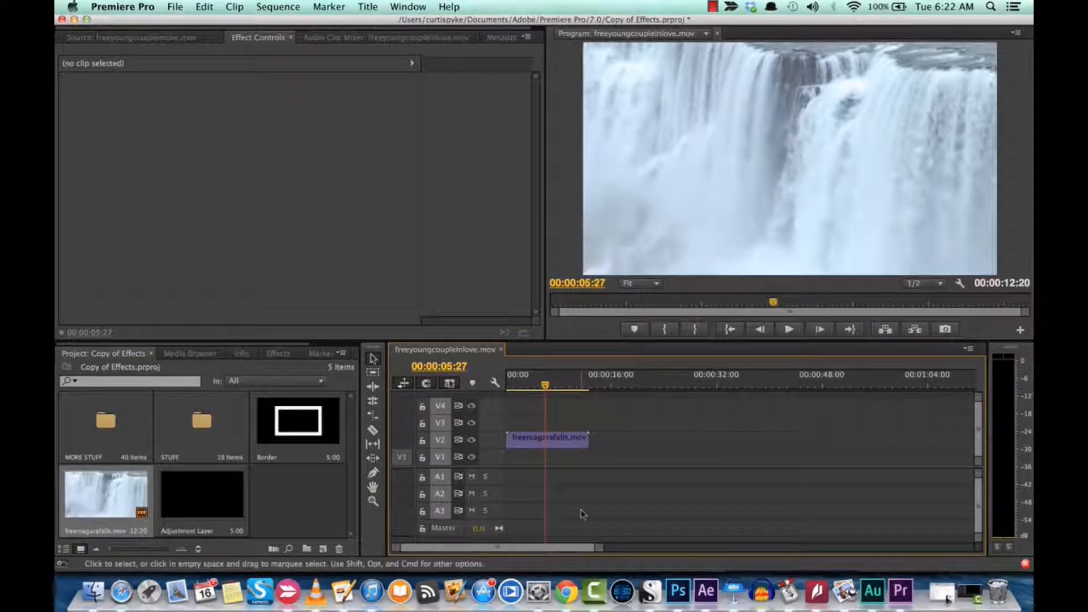
{"action": "left_click_drag", "start_coordinate": [601, 548], "coordinate": [553, 554]}
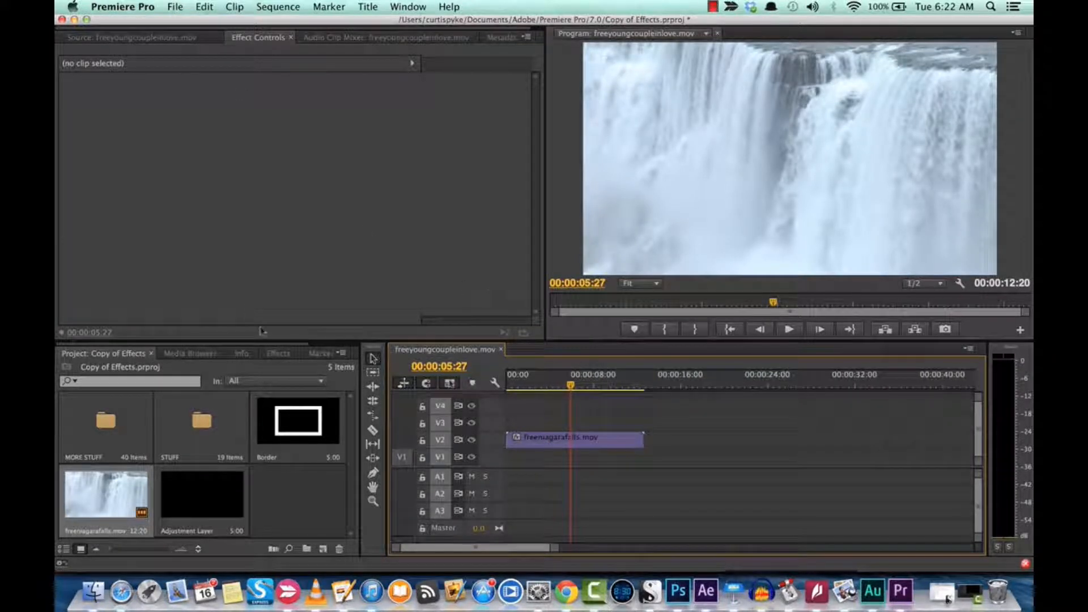
Set the freeniagarafalls.mov clip's scale to 50 and select its Motion effect to show its bounding box.
{"action": "left_click", "coordinate": [278, 352]}
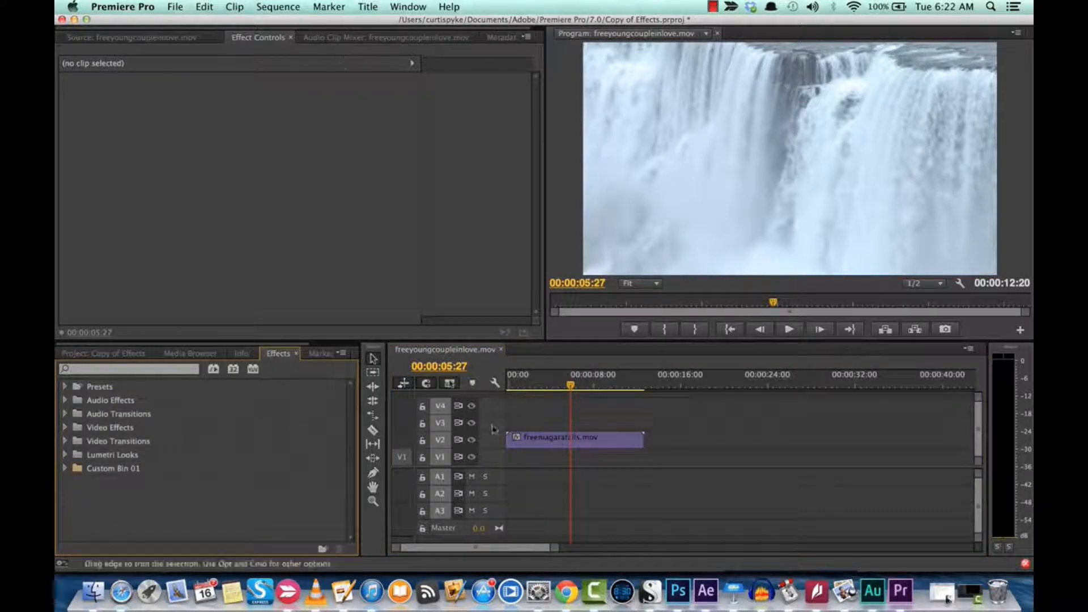
{"action": "left_click", "coordinate": [536, 441]}
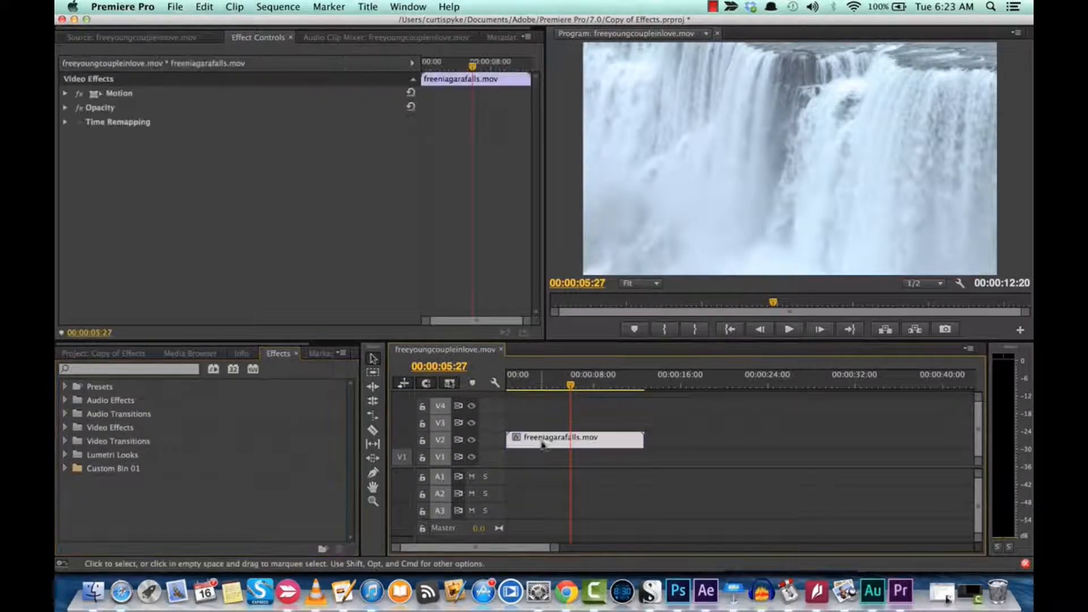
{"action": "left_click", "coordinate": [164, 39]}
{"action": "left_click", "coordinate": [277, 37]}
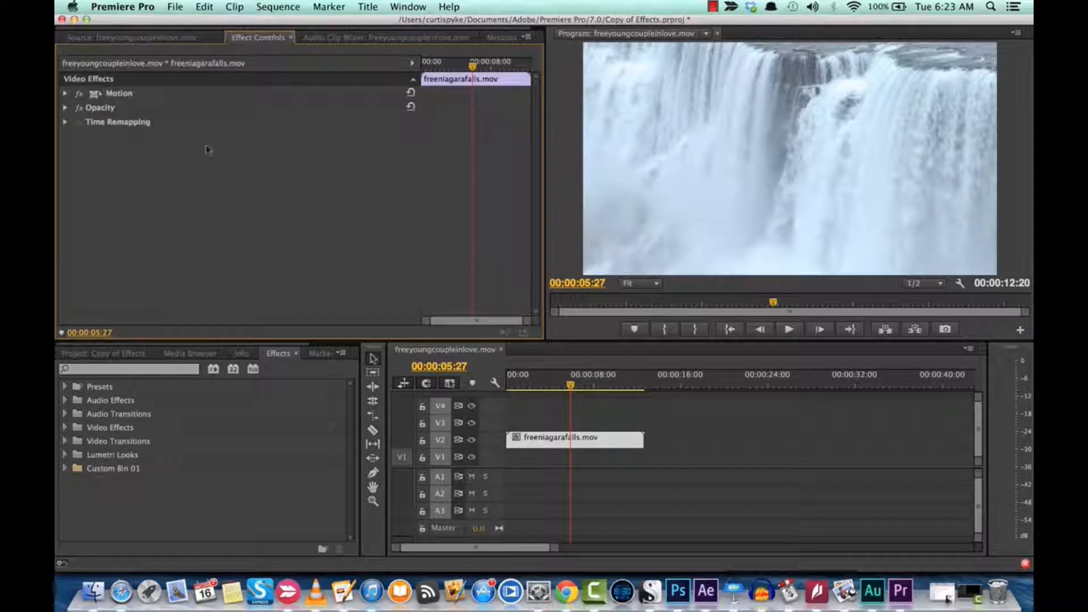
{"action": "left_click", "coordinate": [65, 94]}
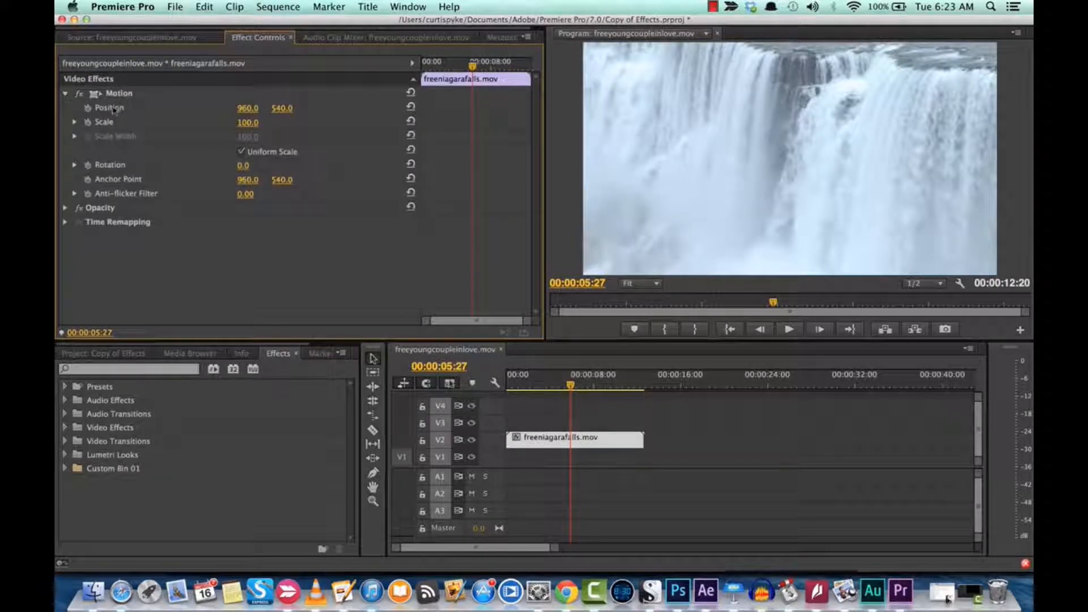
{"action": "left_click_drag", "start_coordinate": [254, 126], "coordinate": [226, 126]}
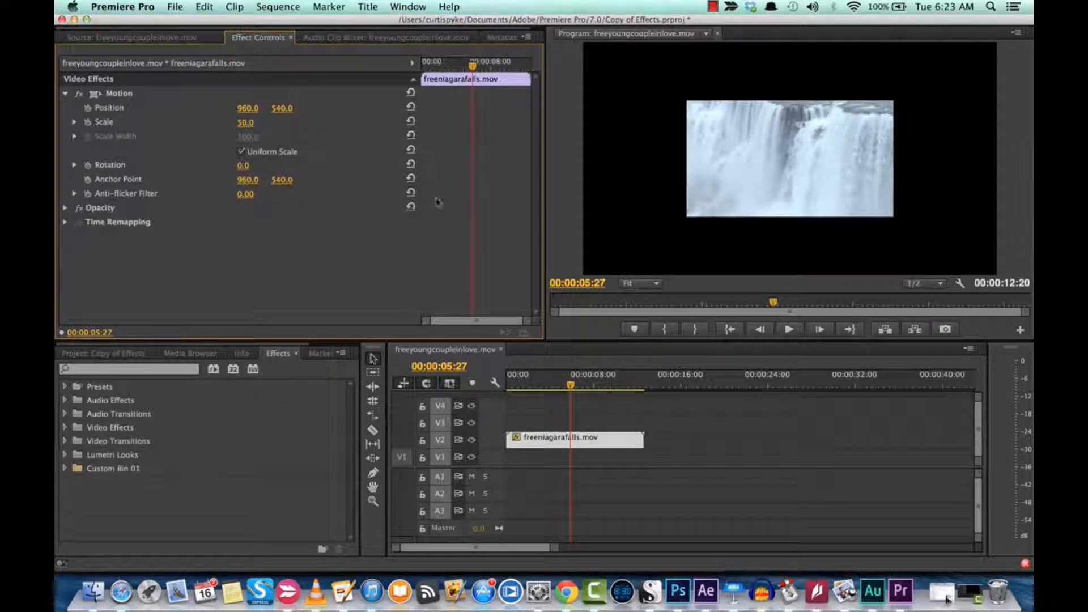
{"action": "left_click", "coordinate": [598, 409]}
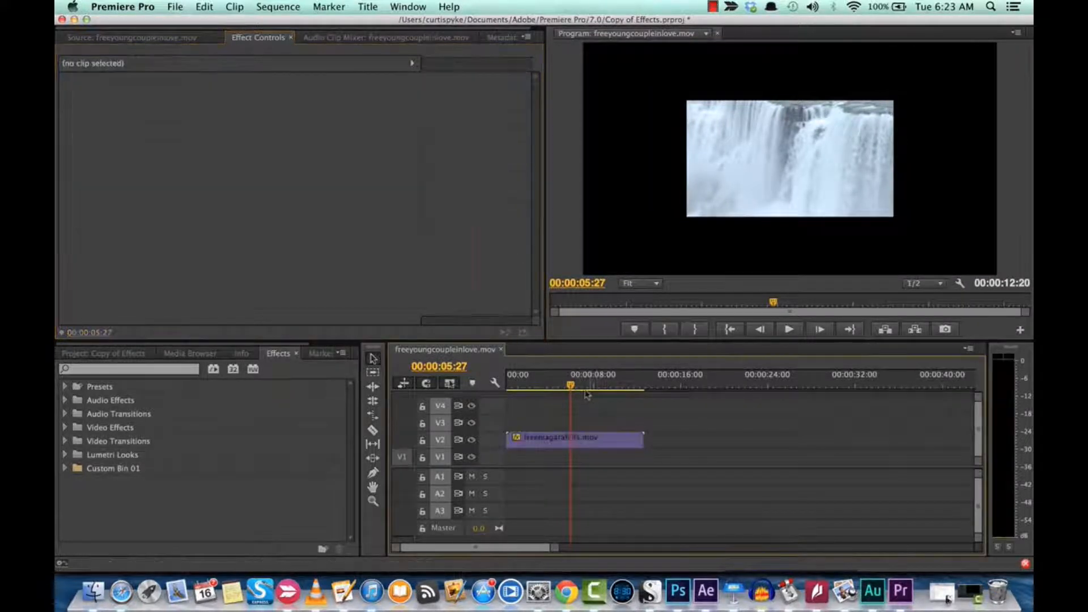
{"action": "left_click", "coordinate": [557, 441]}
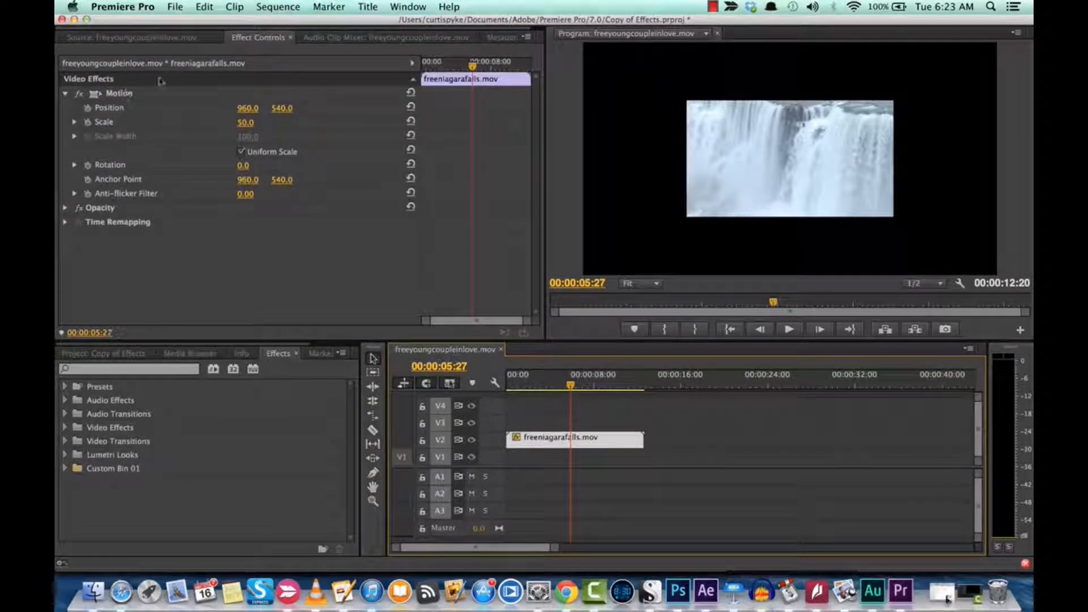
{"action": "left_click", "coordinate": [119, 94]}
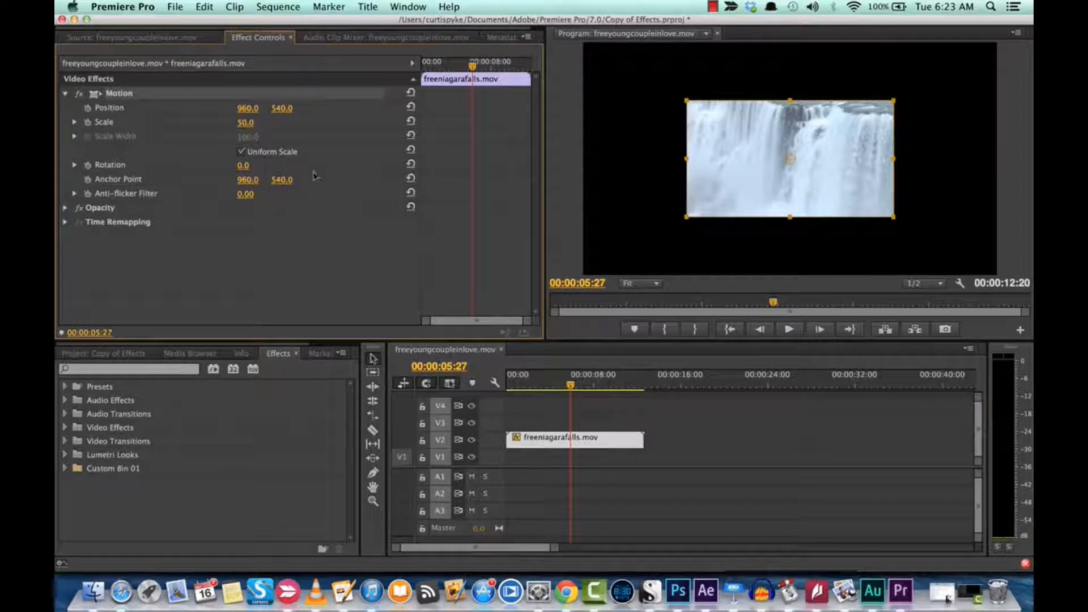
Place the Border title at the start of track V3 and extend it to end with the waterfall clip.
{"action": "left_click", "coordinate": [129, 354]}
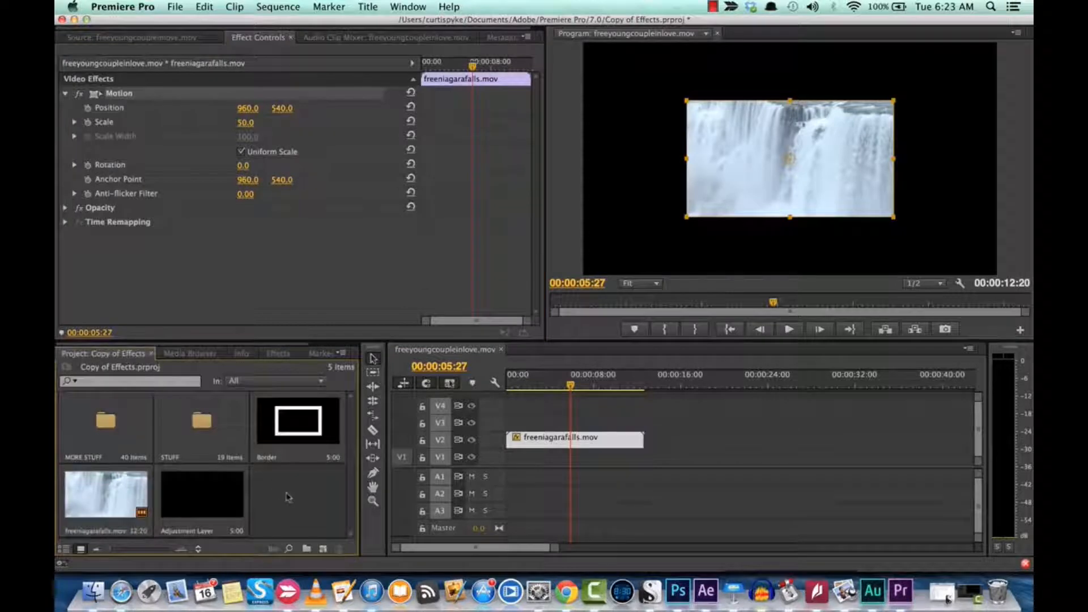
{"action": "left_click_drag", "start_coordinate": [311, 435], "coordinate": [517, 425]}
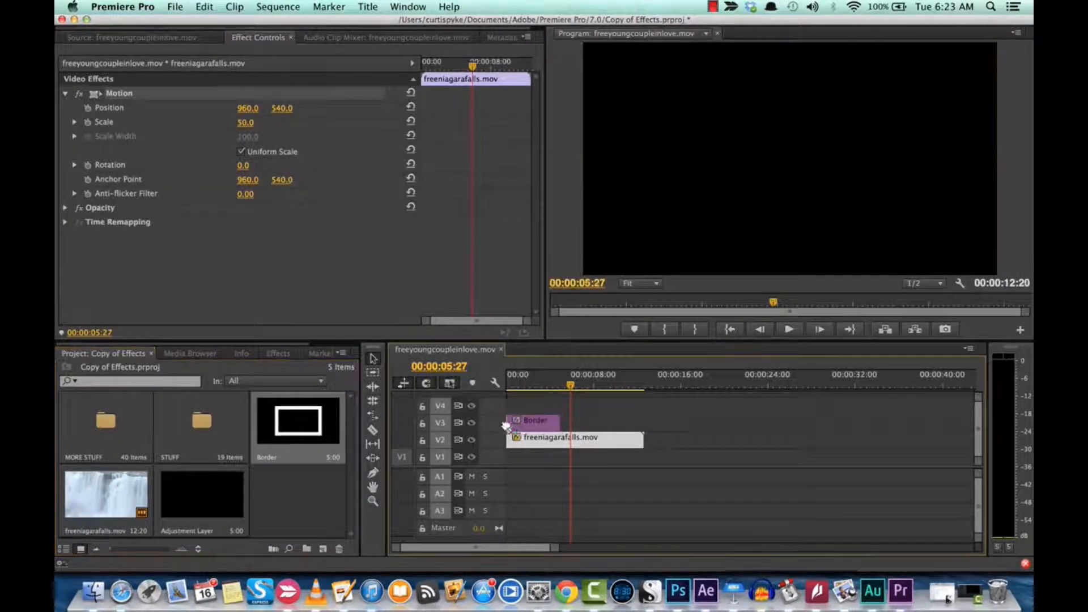
{"action": "left_click", "coordinate": [533, 386]}
{"action": "left_click_drag", "start_coordinate": [559, 422], "coordinate": [644, 423]}
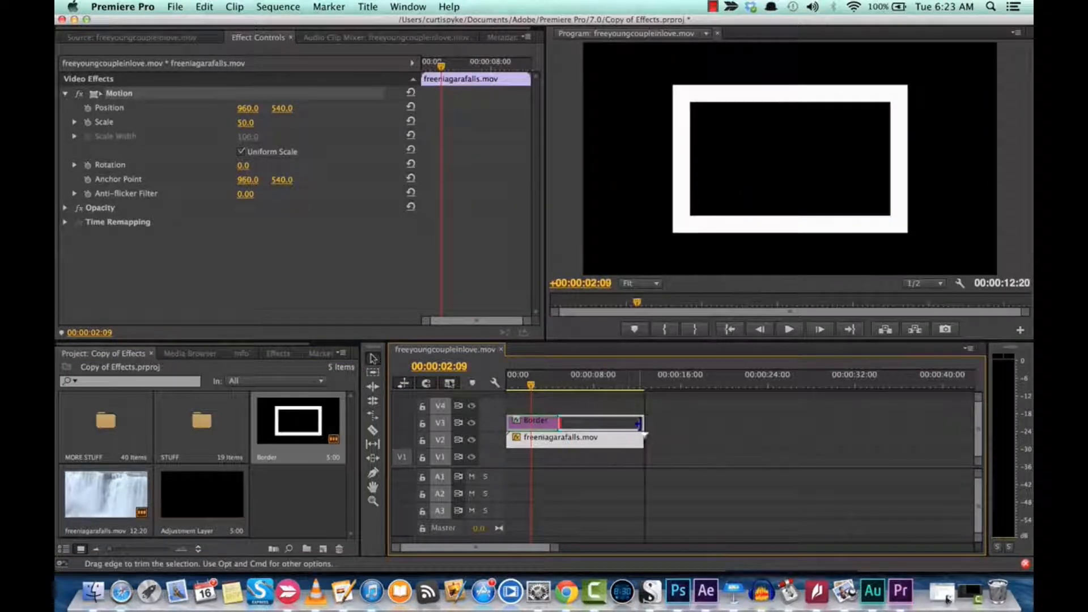
{"action": "left_click", "coordinate": [623, 210]}
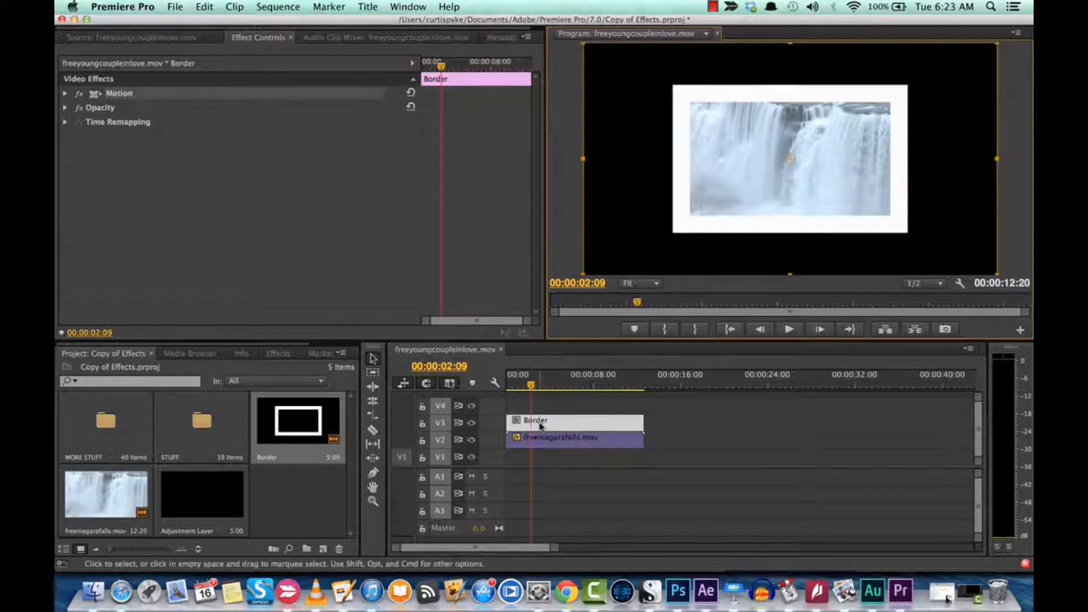
Move the girl-in-wheatfield clip from the STUFF bin into the main project bin and close the STUFF bin.
{"action": "scroll", "coordinate": [573, 428], "scroll_direction": "up", "scroll_amount": 1}
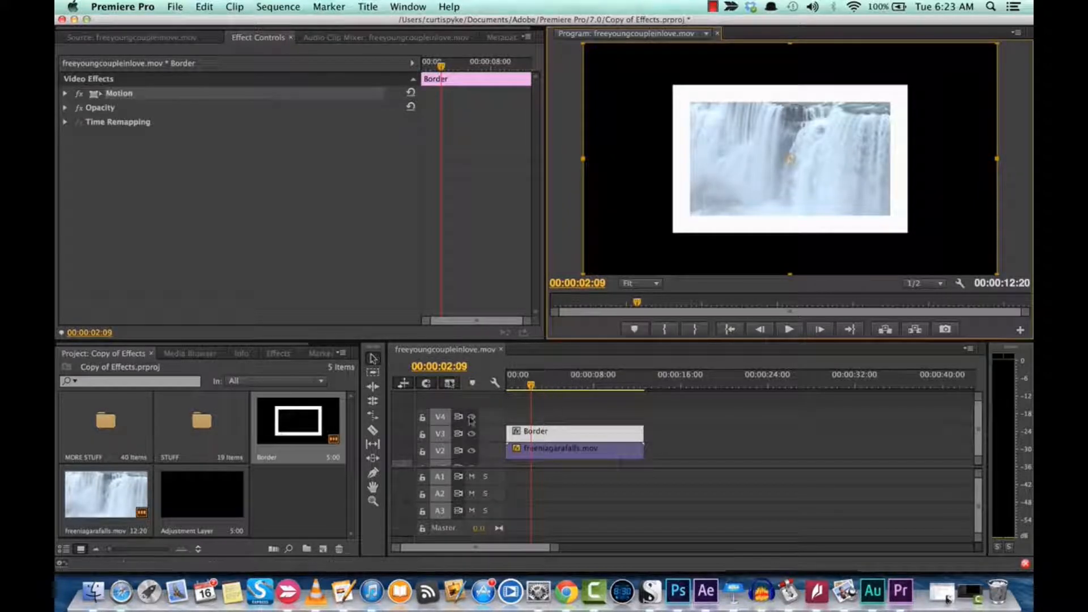
{"action": "double_click", "coordinate": [196, 443]}
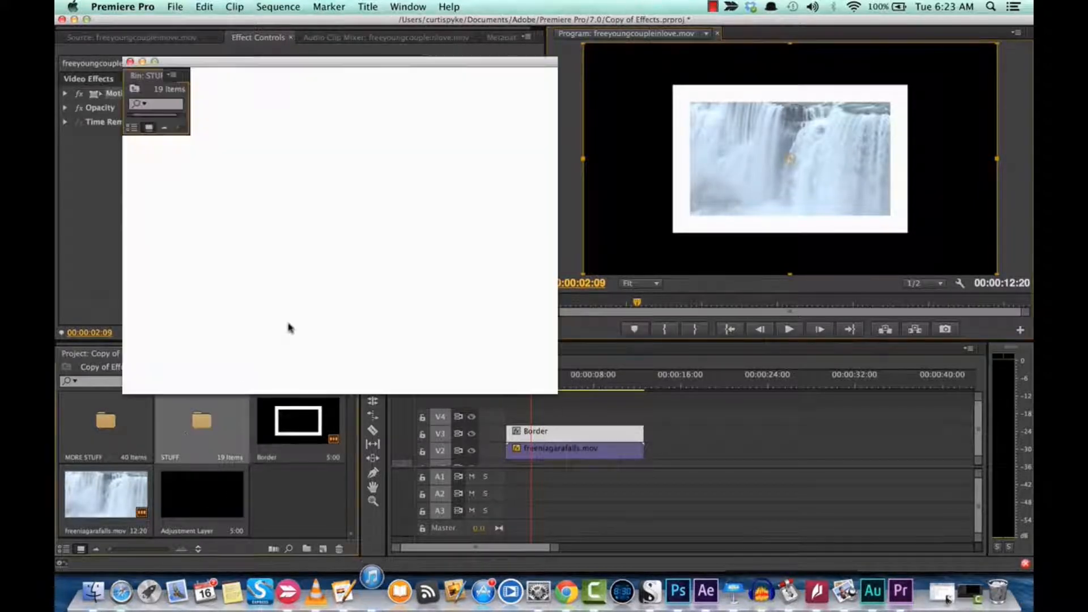
{"action": "left_click_drag", "start_coordinate": [504, 191], "coordinate": [280, 486]}
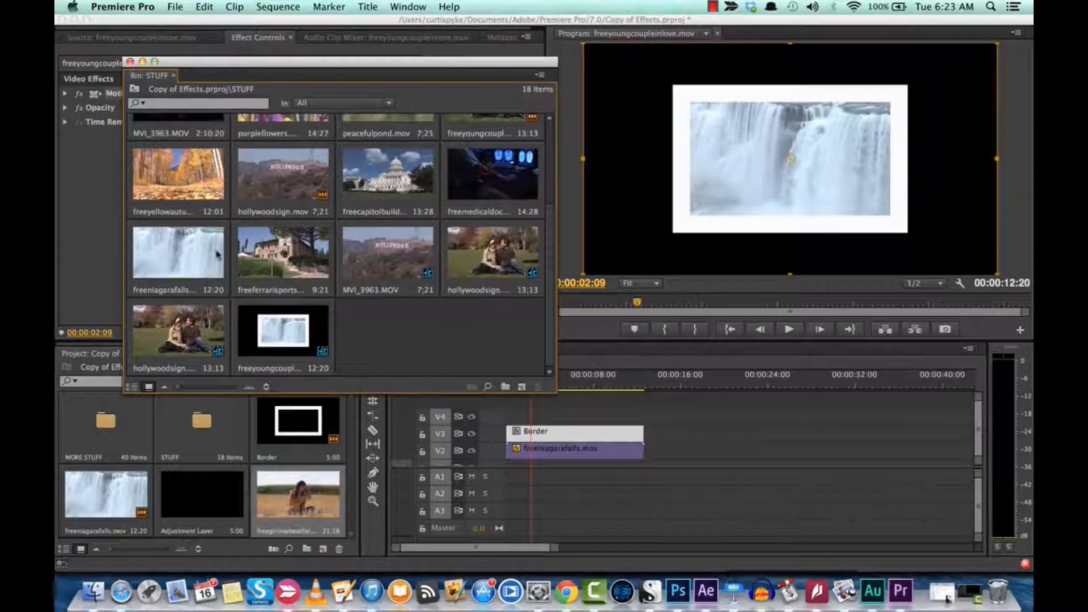
{"action": "left_click", "coordinate": [130, 61]}
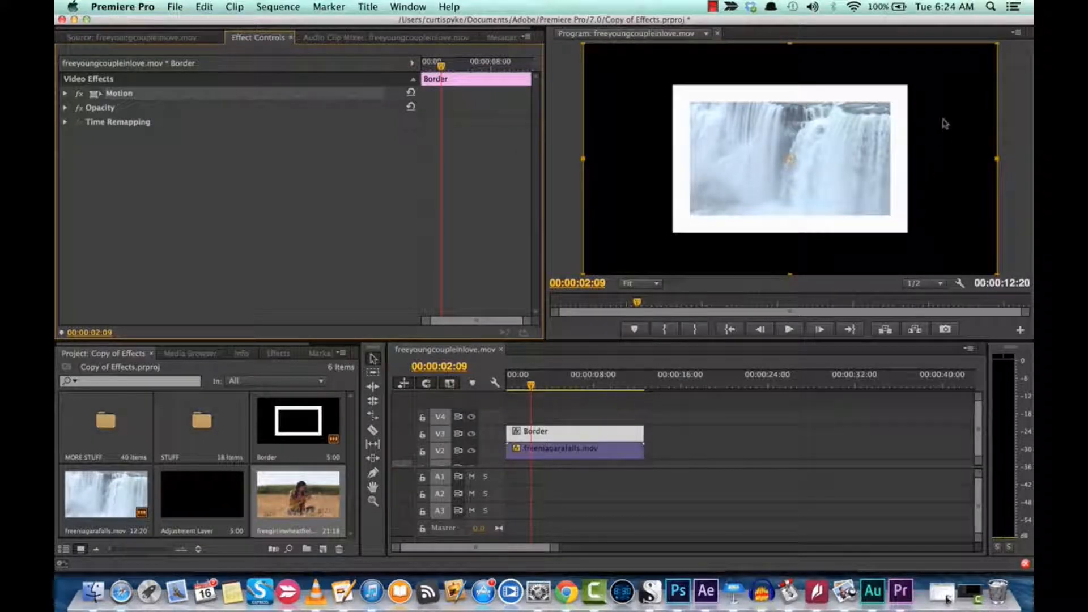
Move the Border clip from track V3 up to V4, keeping its start at the beginning of the sequence.
{"action": "left_click", "coordinate": [568, 400]}
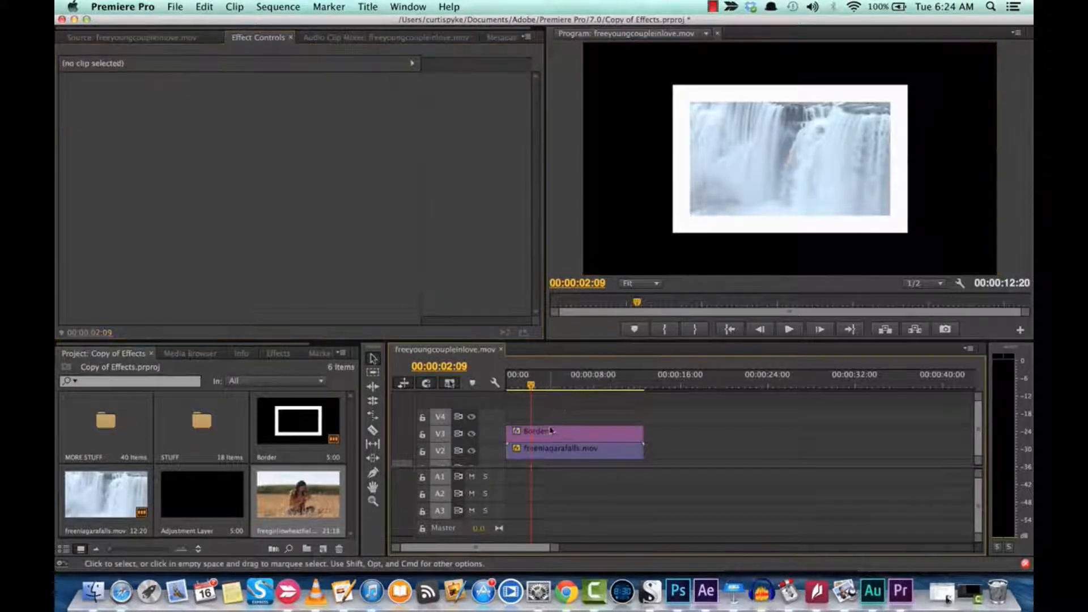
{"action": "left_click", "coordinate": [551, 430]}
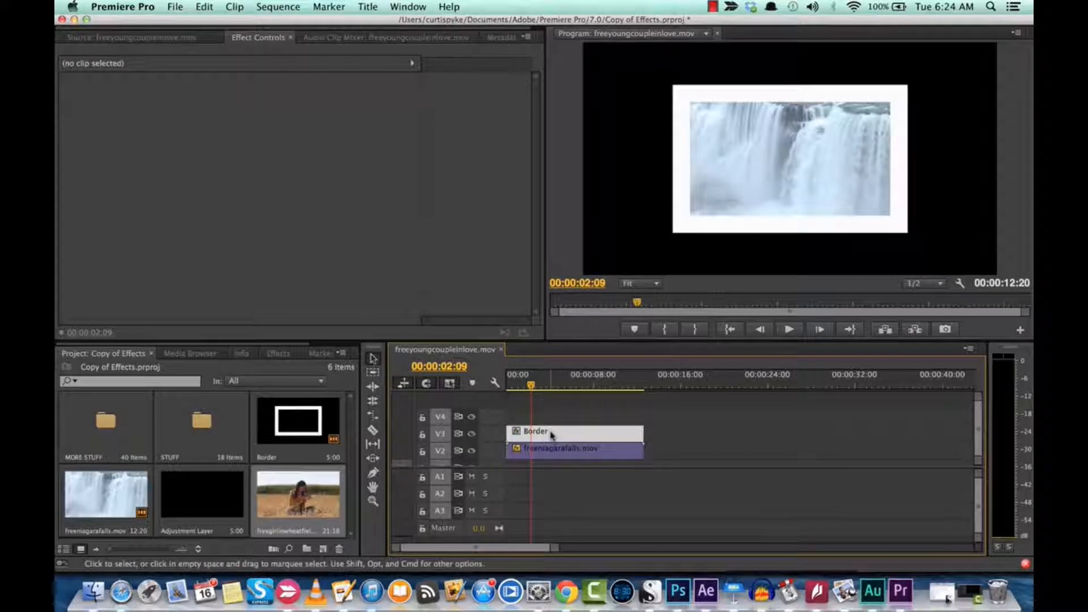
{"action": "left_click_drag", "start_coordinate": [551, 433], "coordinate": [552, 416]}
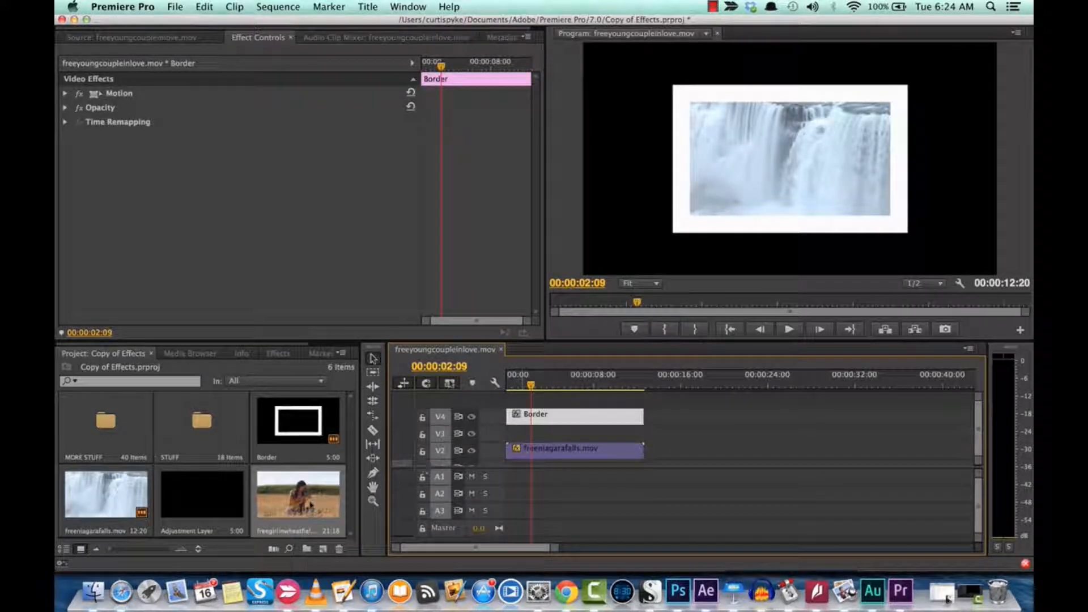
Place freegirlinwheatfield.mov on track V3 starting at about 5 seconds and trim its end to match the waterfall clip's end.
{"action": "left_click_drag", "start_coordinate": [372, 479], "coordinate": [565, 438]}
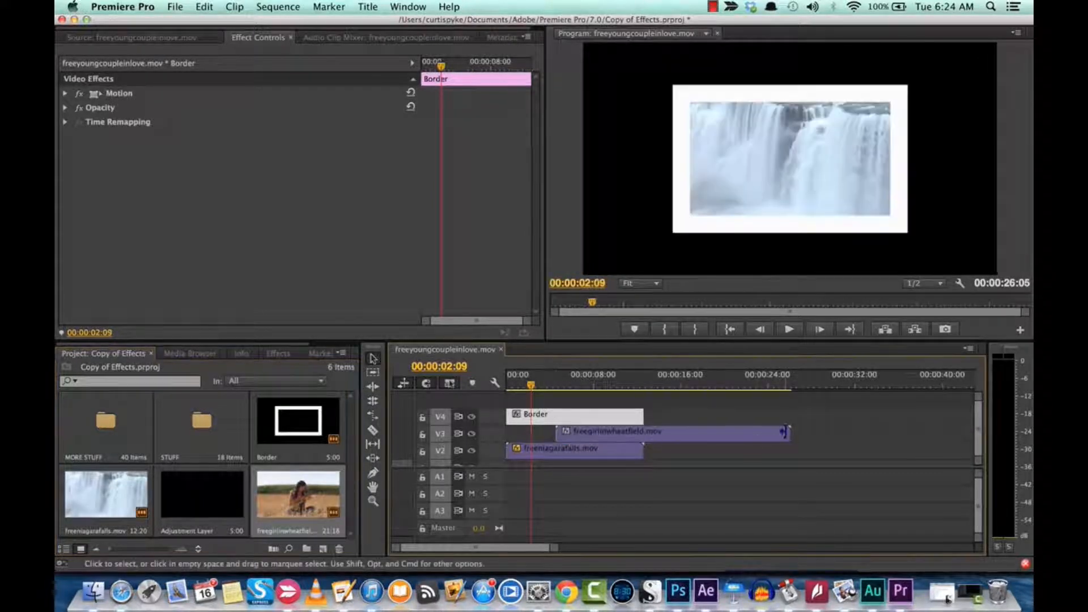
{"action": "left_click_drag", "start_coordinate": [788, 432], "coordinate": [642, 438]}
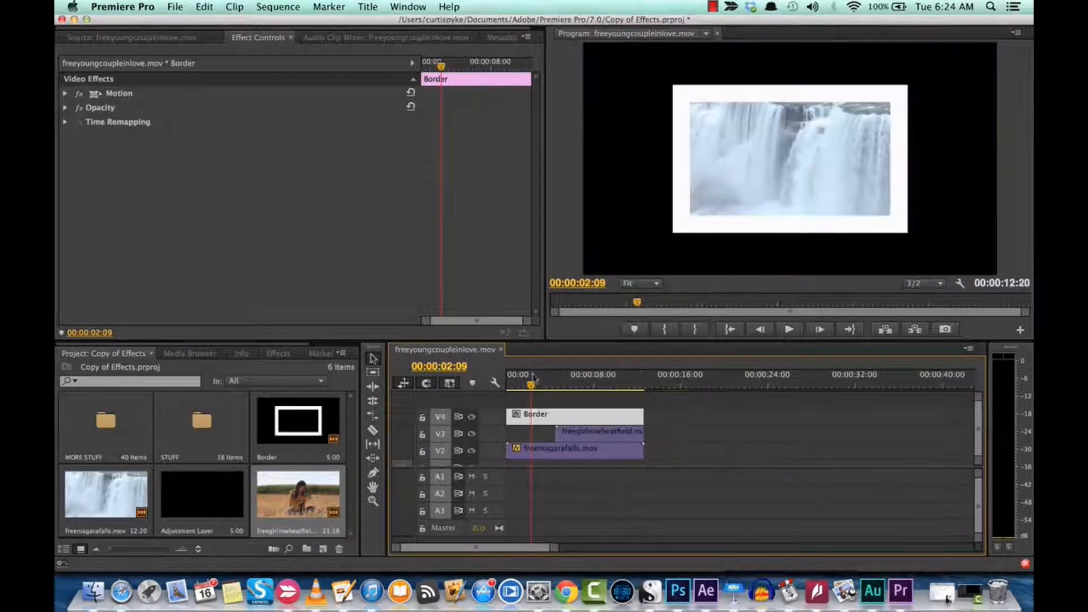
{"action": "left_click_drag", "start_coordinate": [532, 385], "coordinate": [563, 388]}
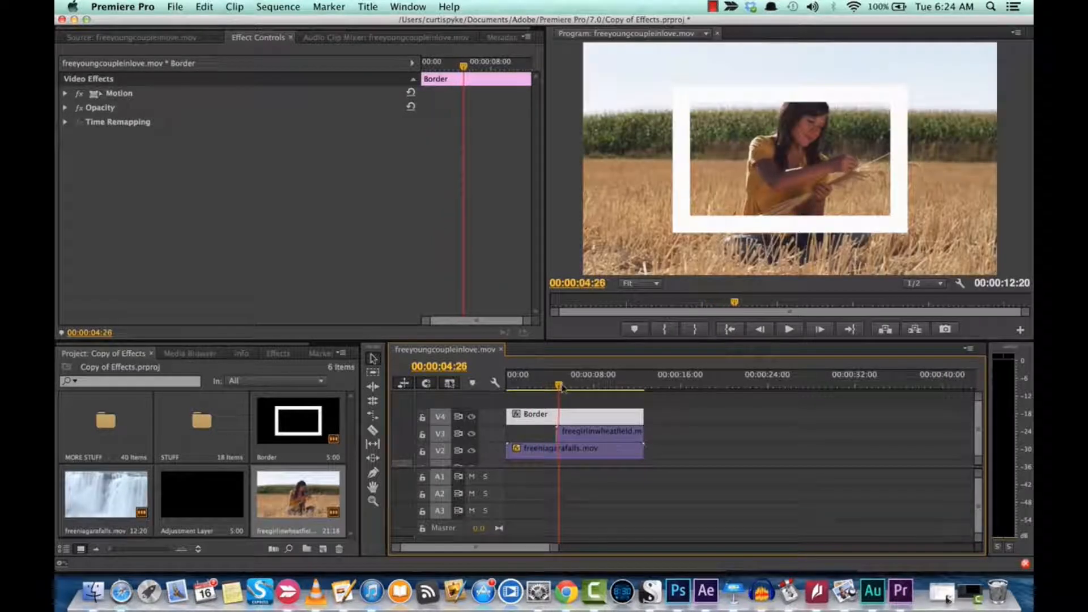
Set the freegirlinwheatfield.mov clip's scale to 50 so it fits inside the white border.
{"action": "left_click", "coordinate": [584, 435]}
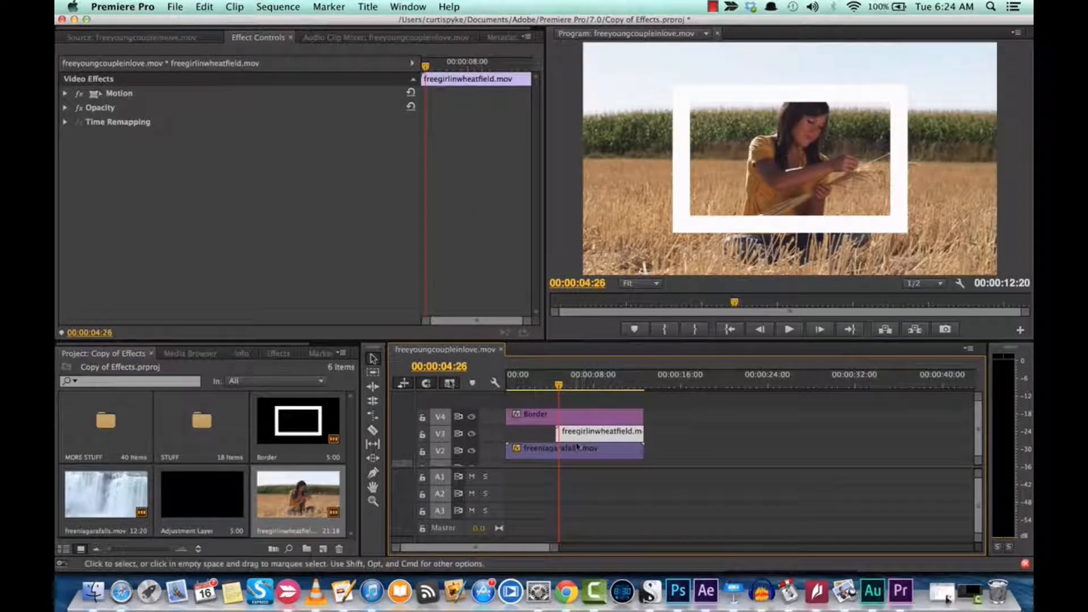
{"action": "left_click", "coordinate": [66, 95]}
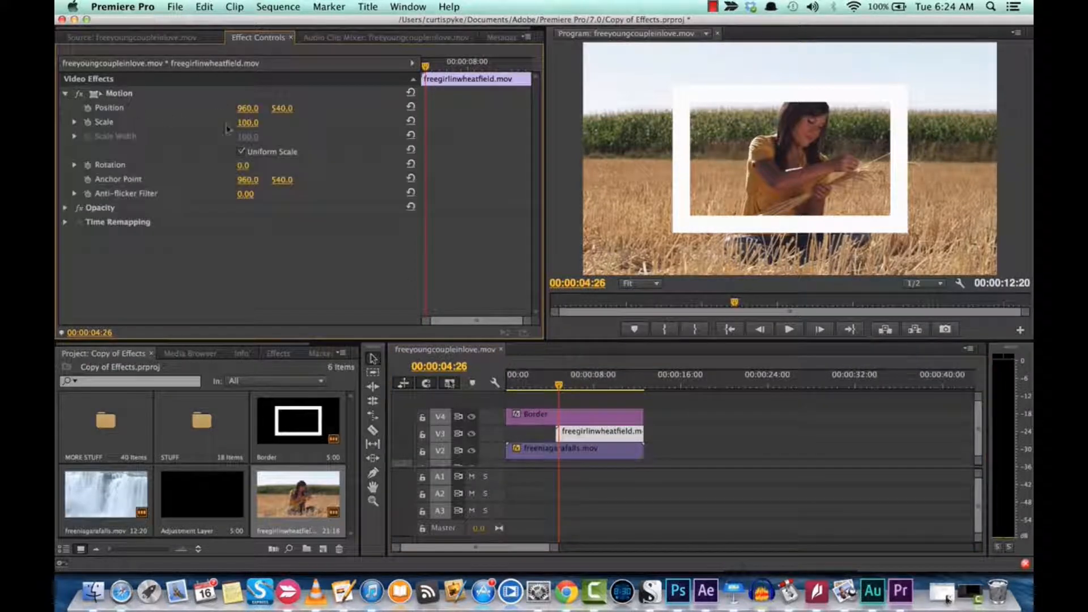
{"action": "mouse_move", "coordinate": [248, 122]}
{"action": "left_mouse_down"}
{"action": "mouse_move", "coordinate": [219, 123]}
{"action": "mouse_move", "coordinate": [255, 126]}
{"action": "left_mouse_up"}
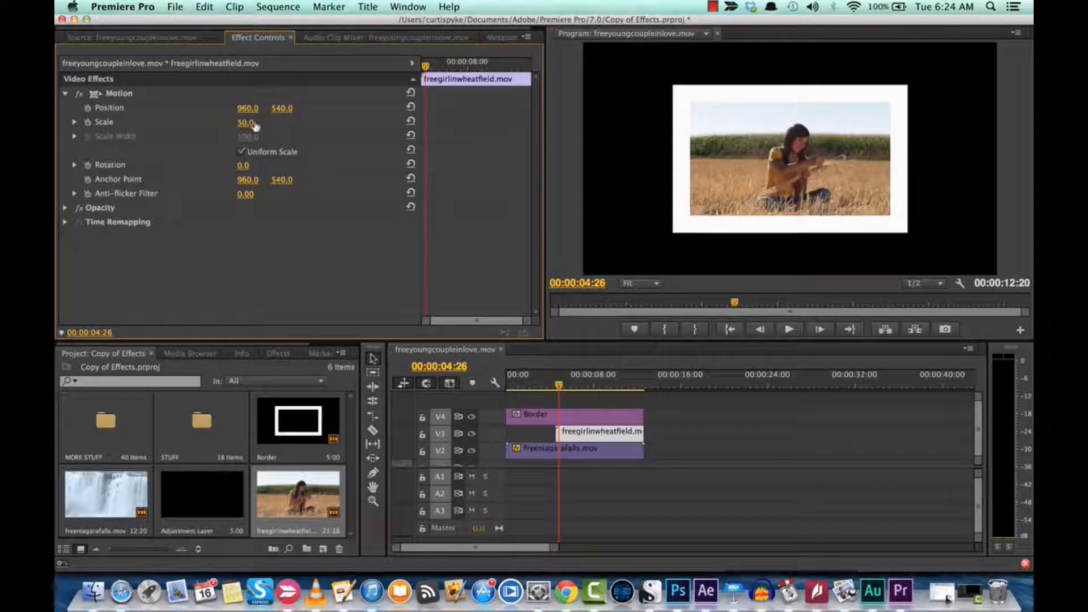
Play back the cut from the waterfall clip to the wheatfield clip inside the border.
{"action": "left_click", "coordinate": [563, 387]}
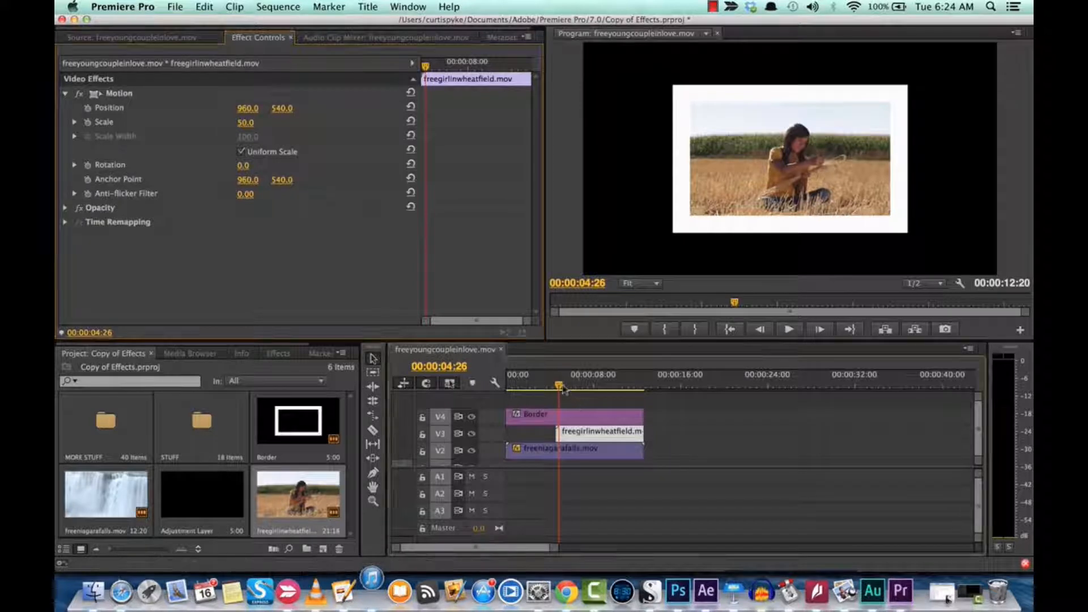
{"action": "left_click_drag", "start_coordinate": [563, 388], "coordinate": [551, 390]}
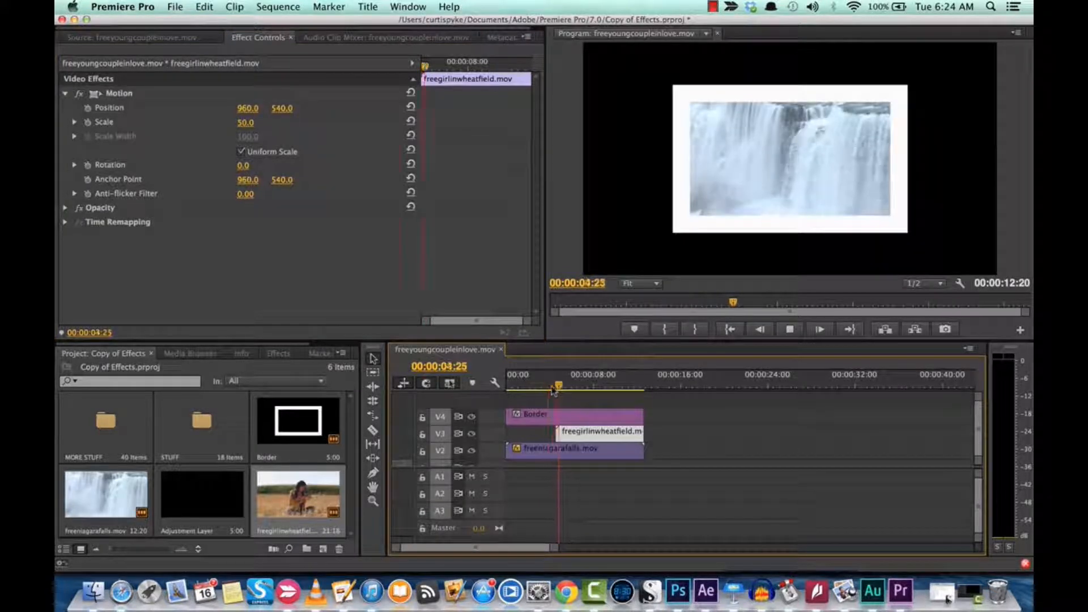
{"action": "key", "text": "space"}
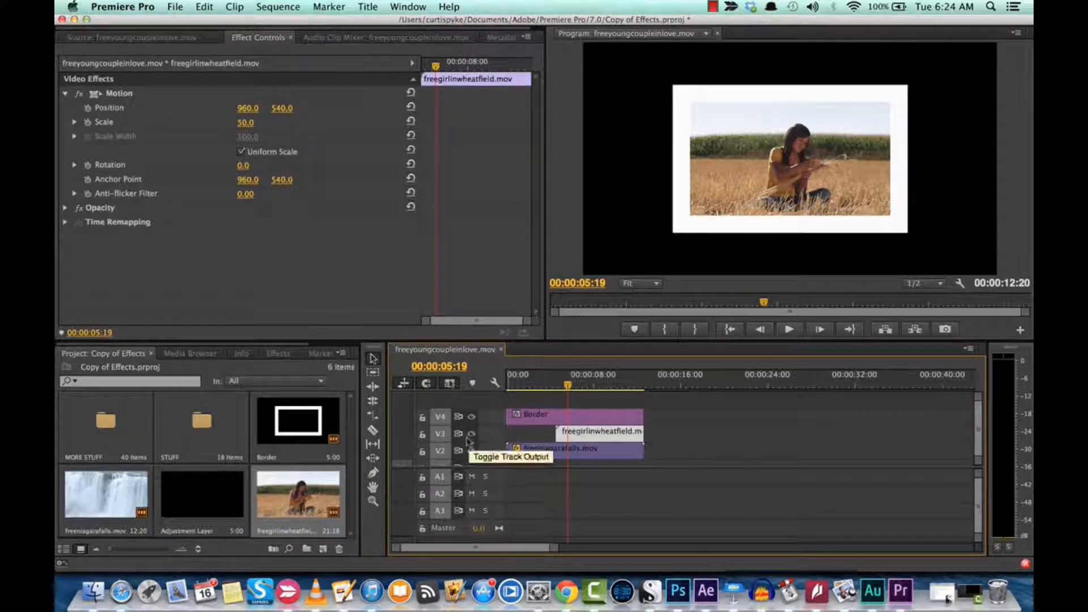
Apply the Cross Dissolve video transition to the start of the freegirlinwheatfield.mov clip on track V3.
{"action": "left_click", "coordinate": [282, 356]}
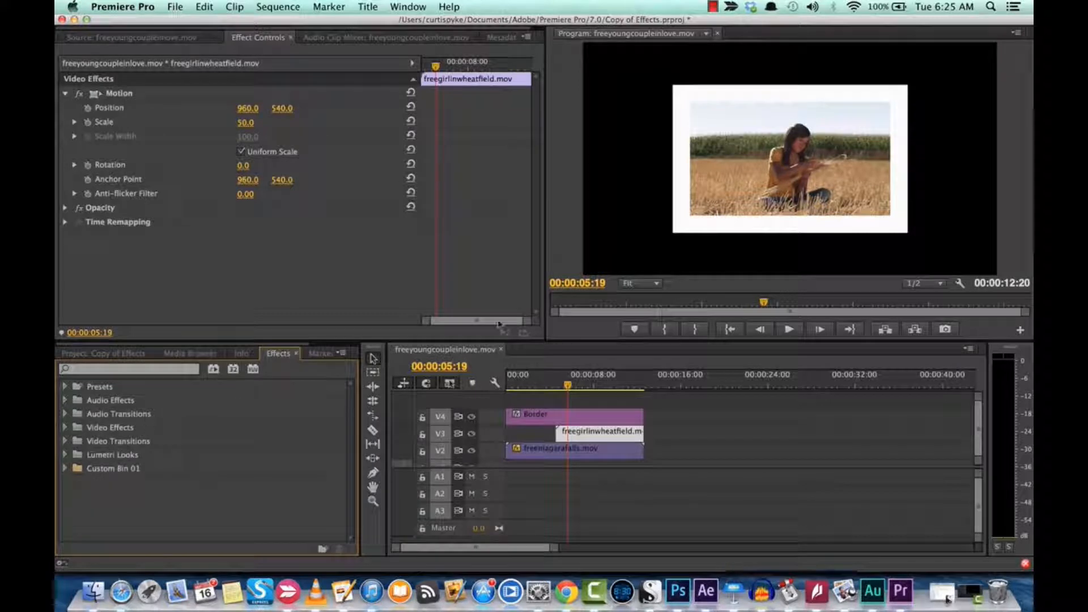
{"action": "left_click", "coordinate": [65, 428]}
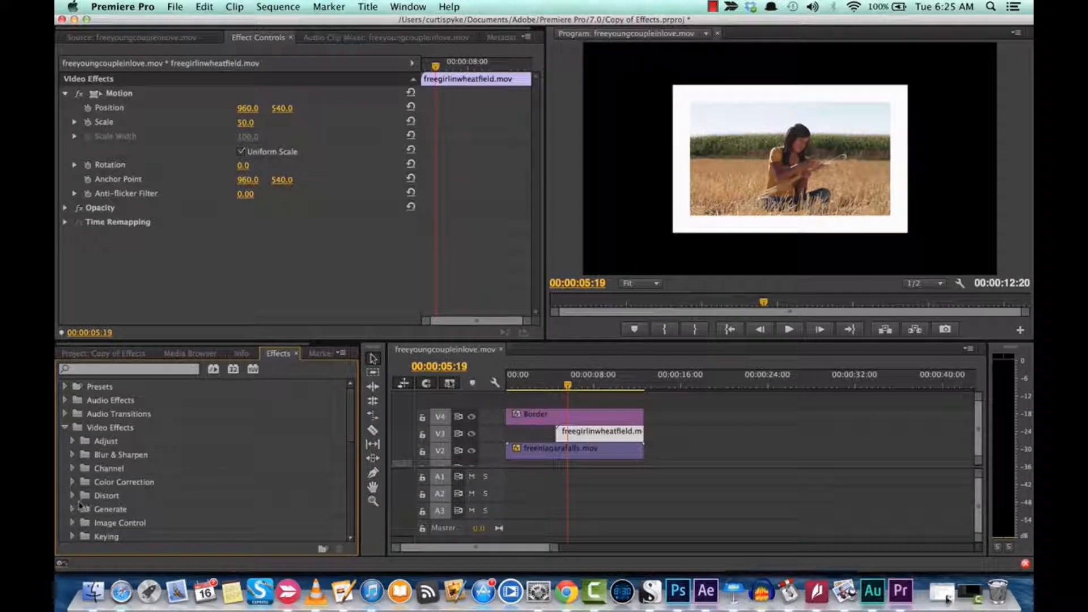
{"action": "left_click", "coordinate": [65, 429]}
{"action": "left_click", "coordinate": [97, 372]}
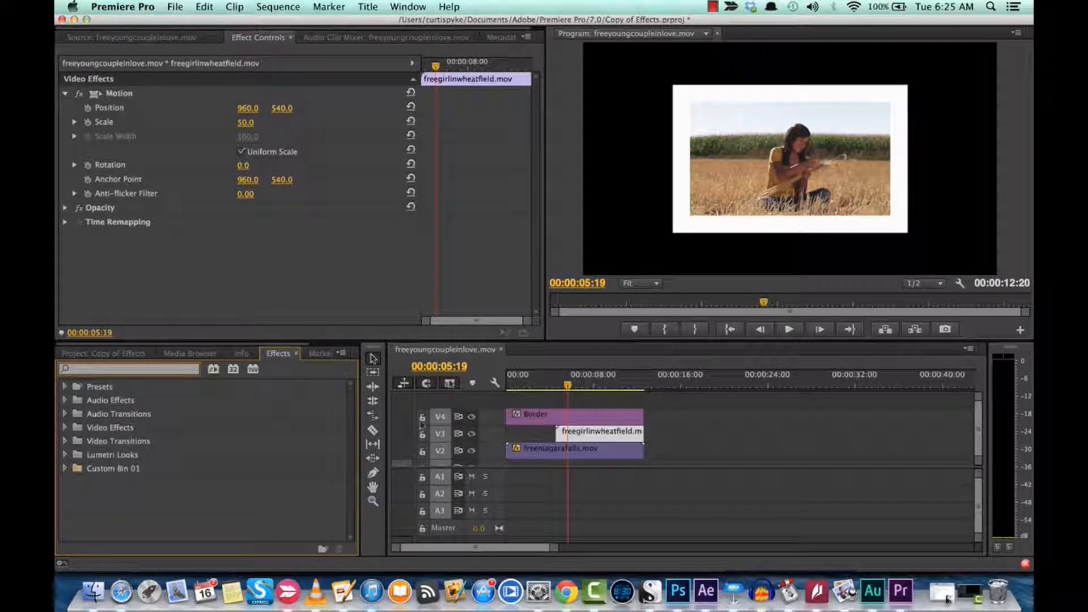
{"action": "left_click", "coordinate": [109, 442]}
{"action": "left_click", "coordinate": [65, 441]}
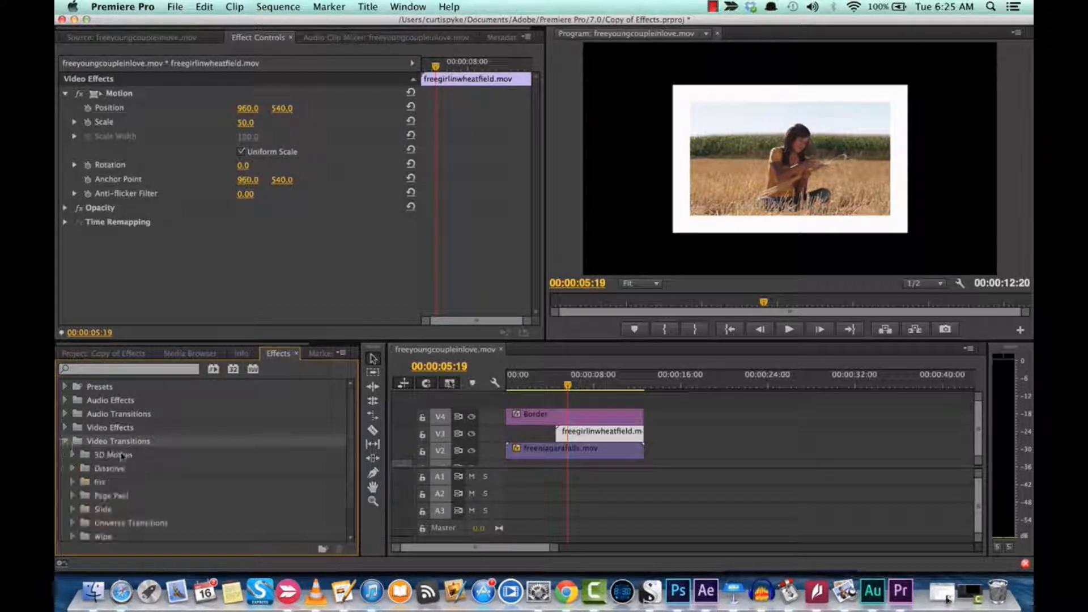
{"action": "scroll", "coordinate": [224, 474], "scroll_direction": "down", "scroll_amount": 1}
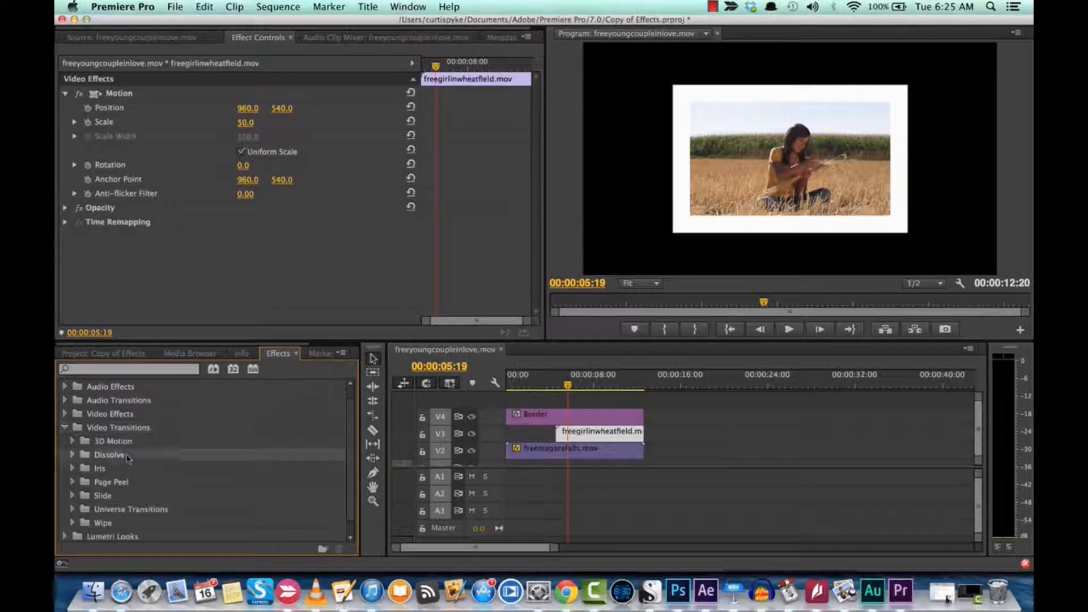
{"action": "left_click", "coordinate": [73, 455]}
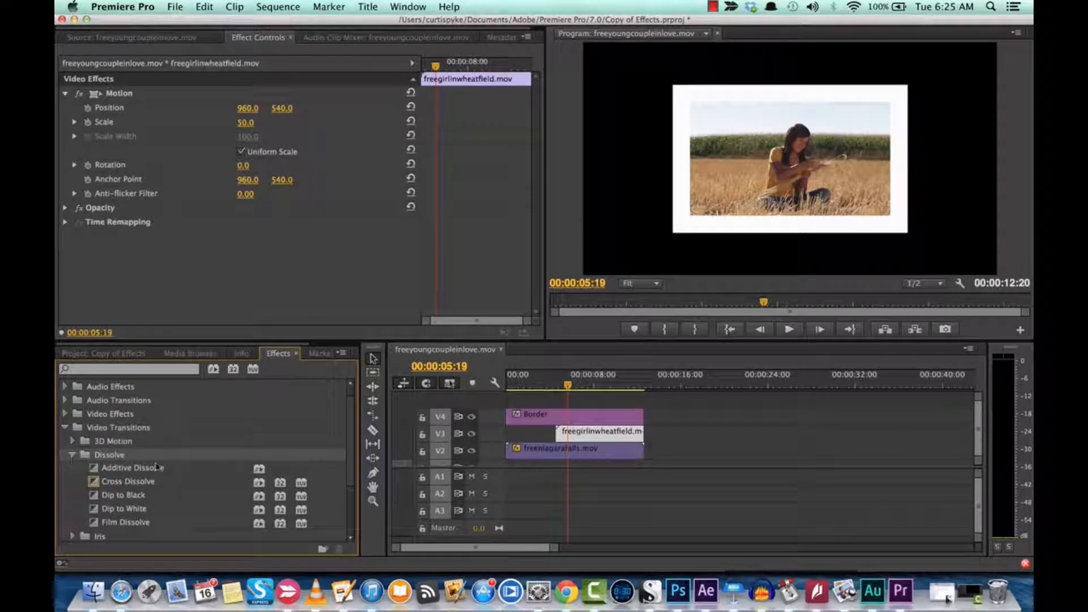
{"action": "left_click", "coordinate": [130, 485]}
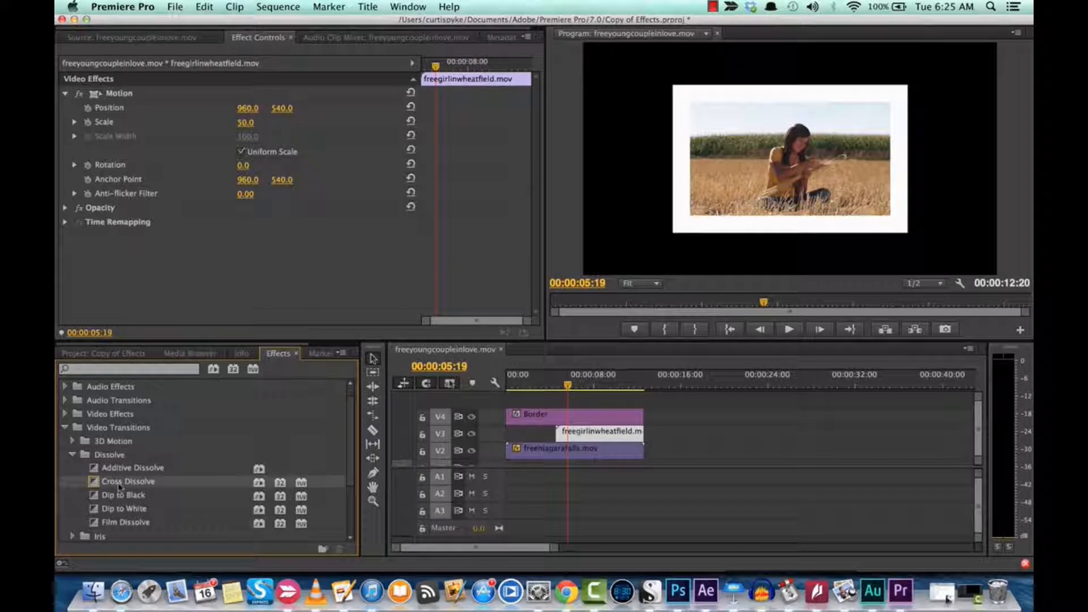
{"action": "left_click_drag", "start_coordinate": [311, 447], "coordinate": [562, 436]}
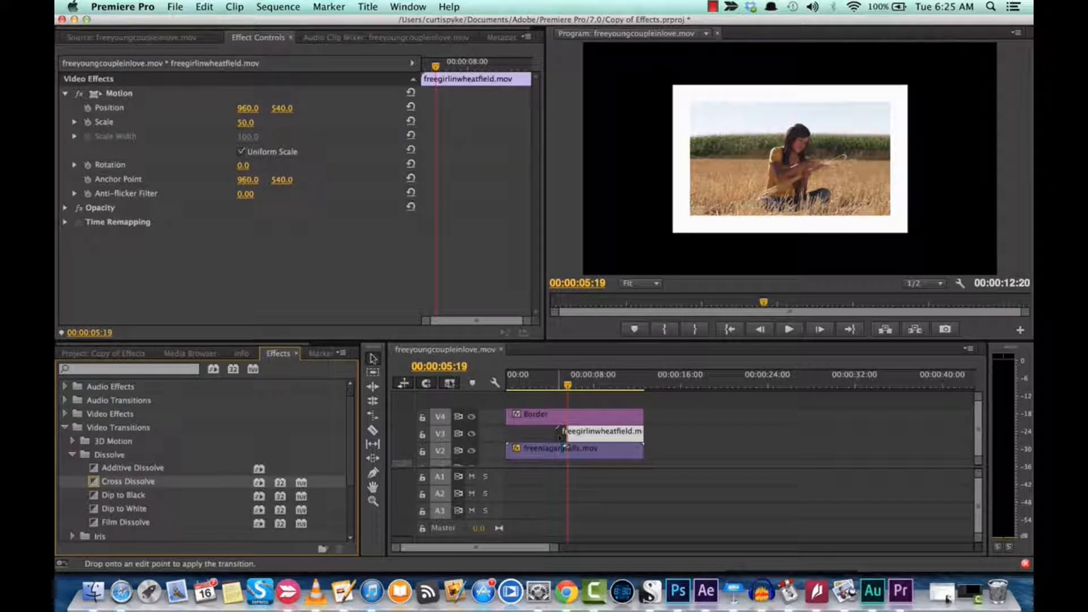
Play back the cross dissolve from the waterfall to the wheatfield clip several times, starting just before the transition.
{"action": "left_click", "coordinate": [568, 386]}
{"action": "left_click_drag", "start_coordinate": [567, 385], "coordinate": [555, 387]}
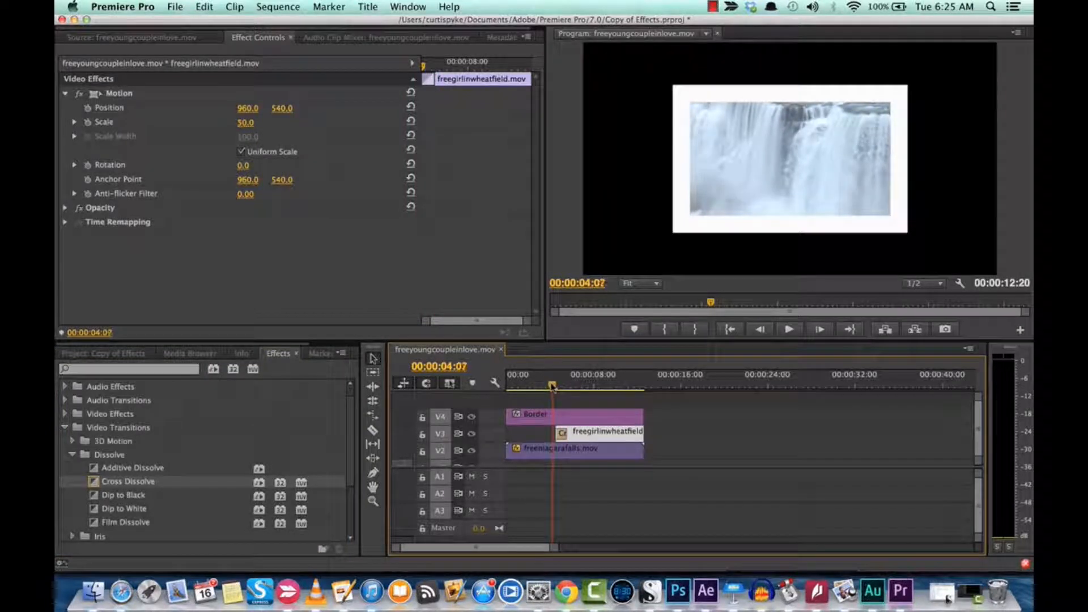
{"action": "key", "text": "space"}
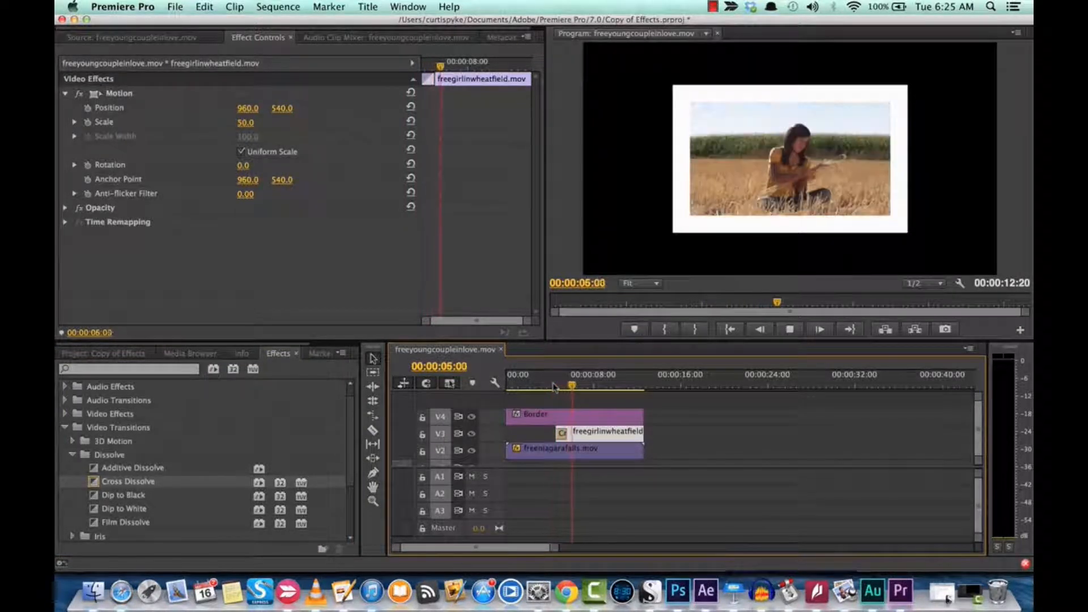
{"action": "left_click", "coordinate": [555, 387]}
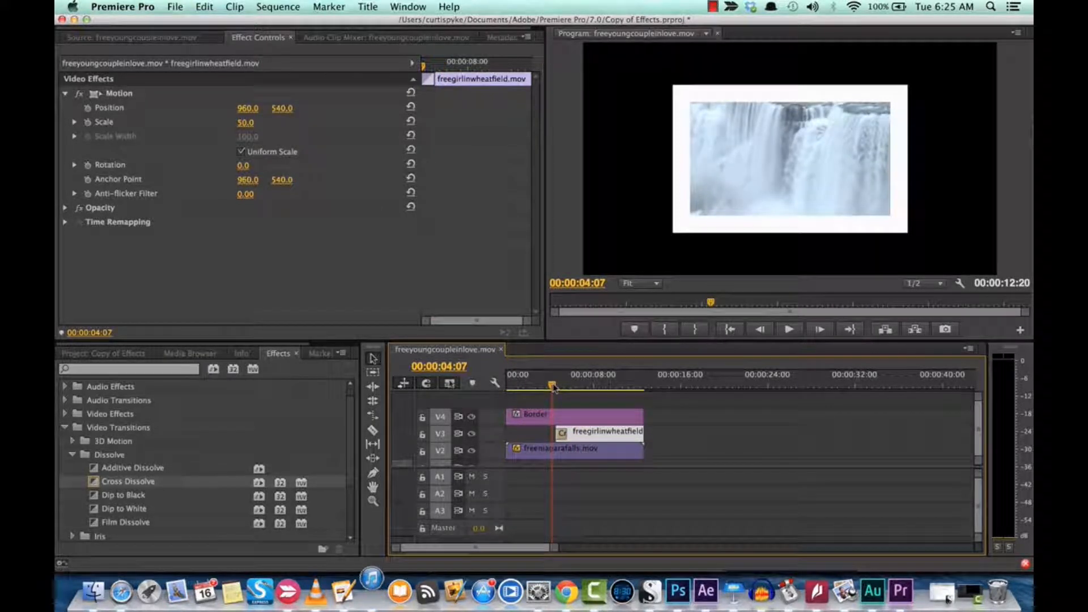
{"action": "key", "text": "space"}
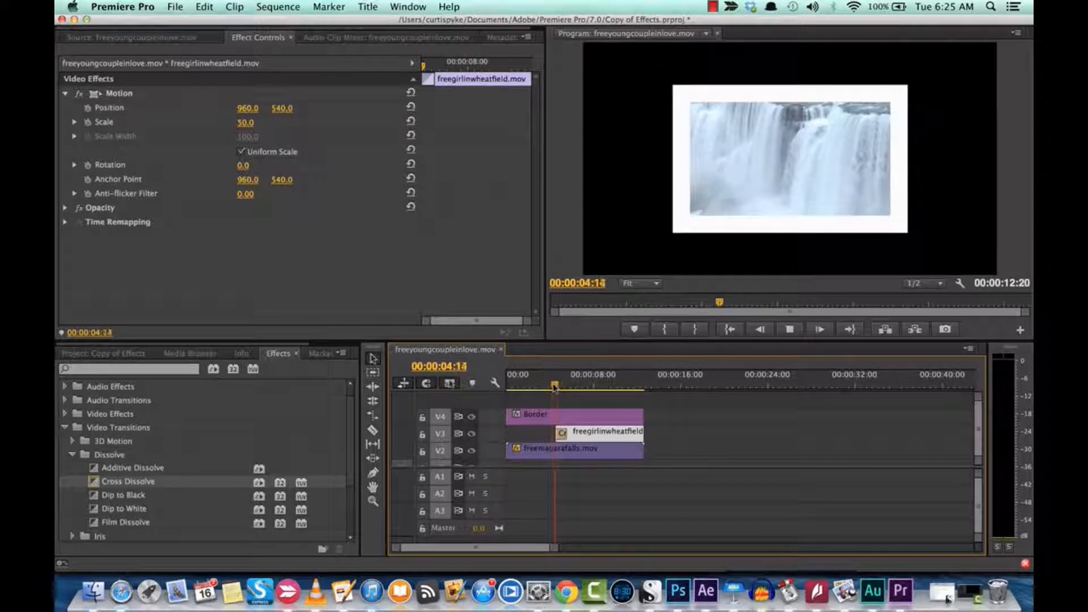
{"action": "left_click", "coordinate": [555, 387]}
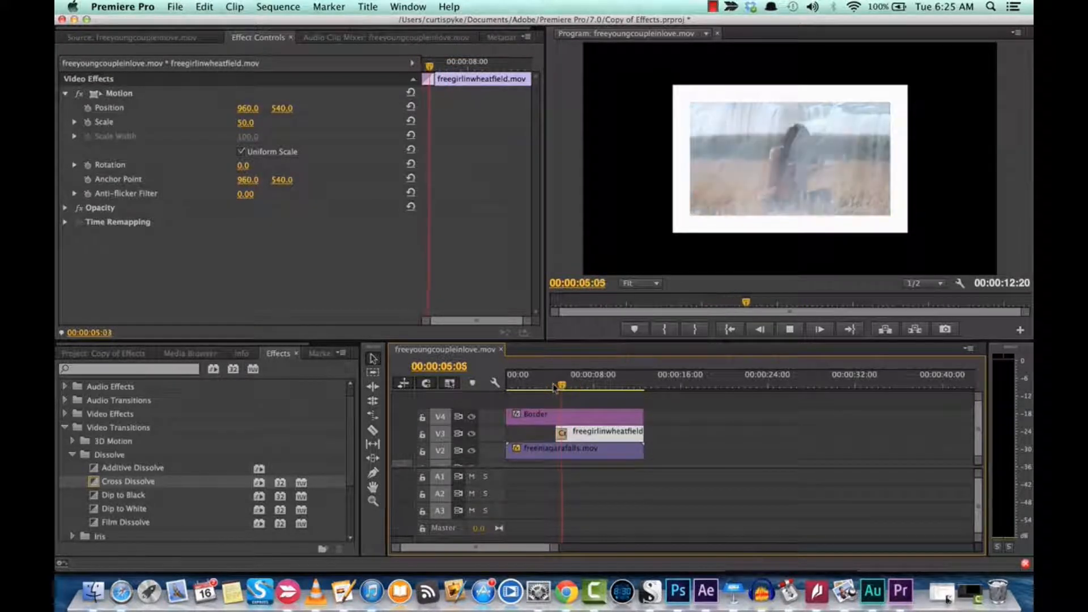
{"action": "key", "text": "space"}
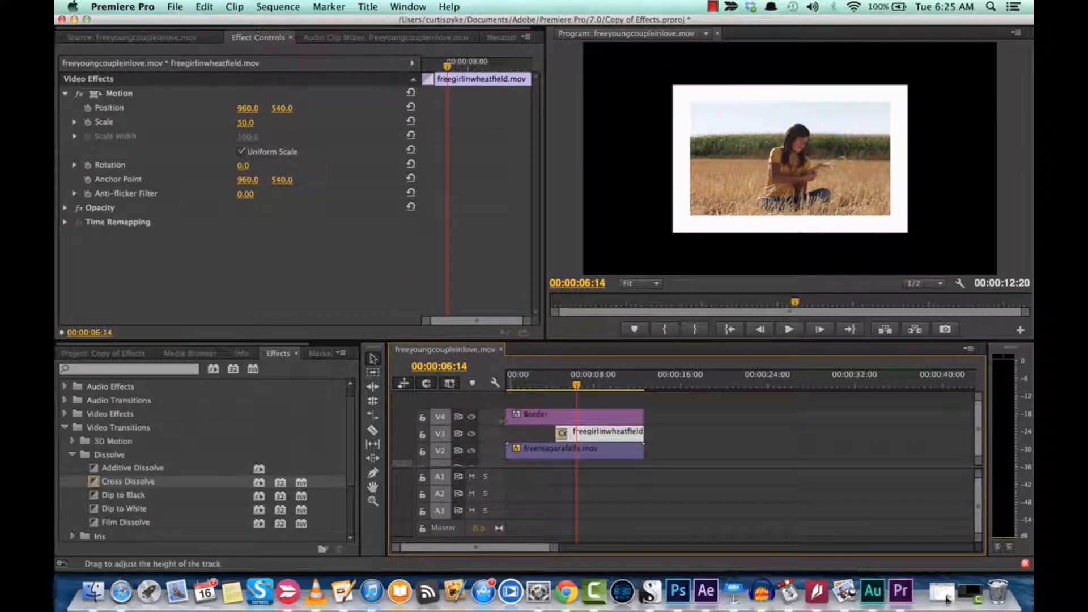
{"action": "left_click", "coordinate": [558, 383]}
{"action": "key", "text": "space"}
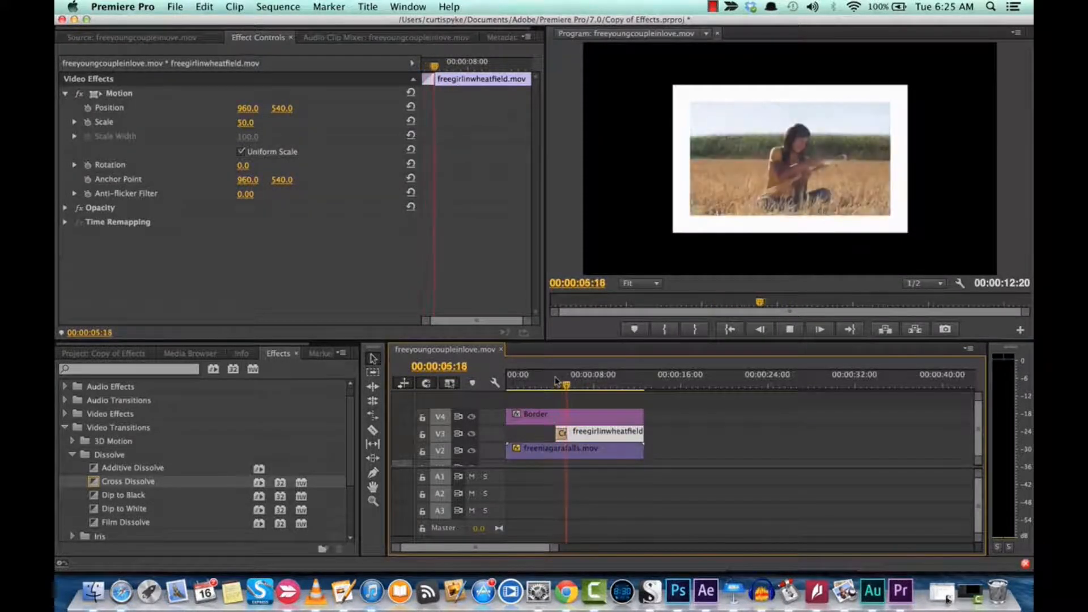
{"action": "key", "text": "space"}
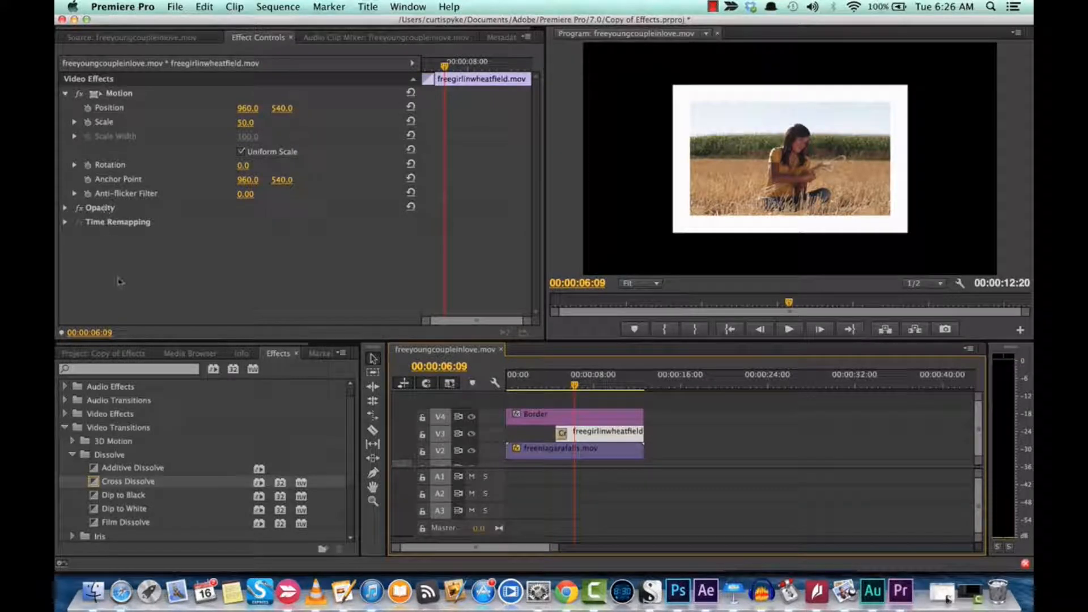
Delete the Cross Dissolve transition from the start of the freegirlinwheatfield.mov clip.
{"action": "left_click", "coordinate": [65, 429]}
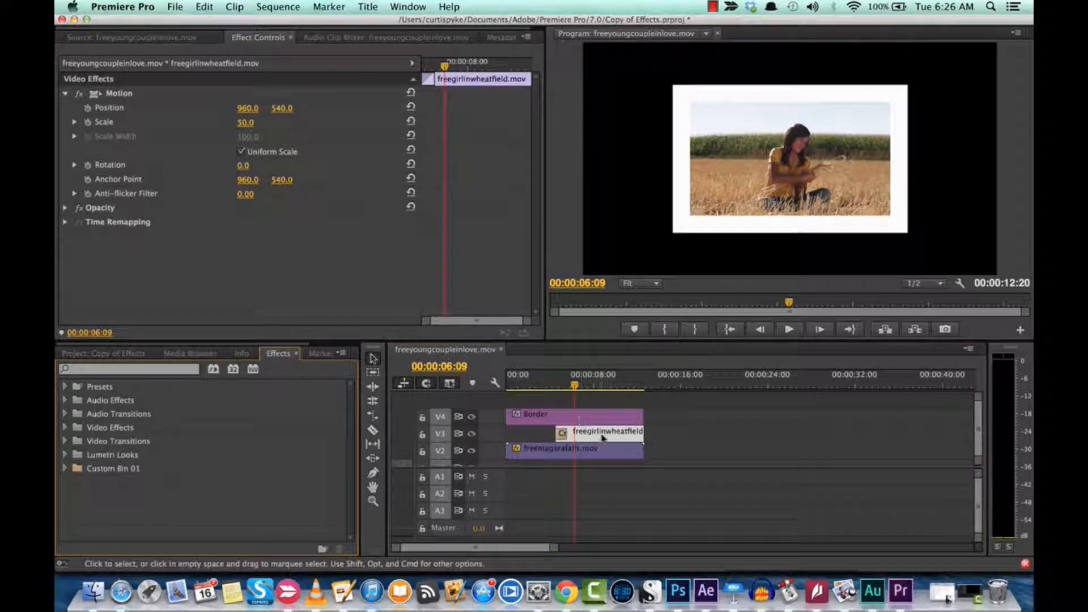
{"action": "left_click", "coordinate": [604, 481]}
{"action": "left_click", "coordinate": [588, 436]}
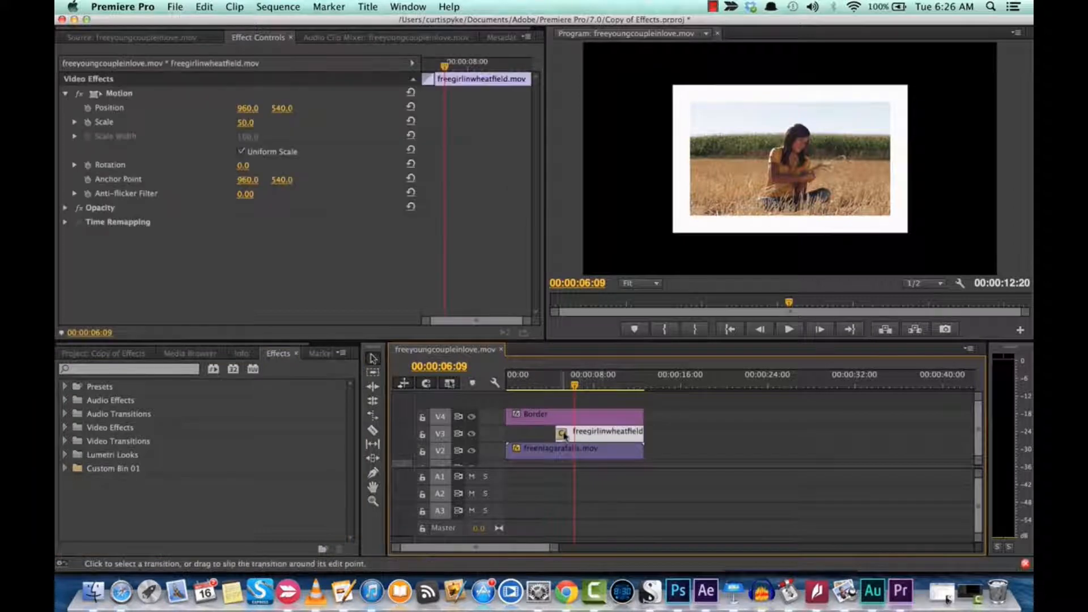
{"action": "left_click", "coordinate": [561, 435]}
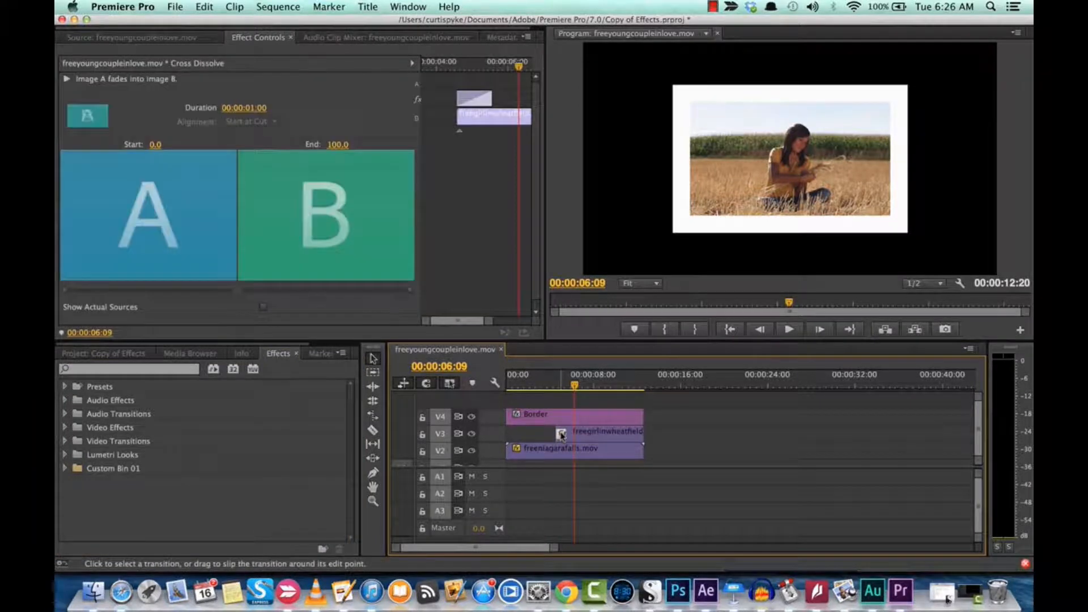
{"action": "left_click", "coordinate": [172, 41]}
{"action": "left_click", "coordinate": [259, 41]}
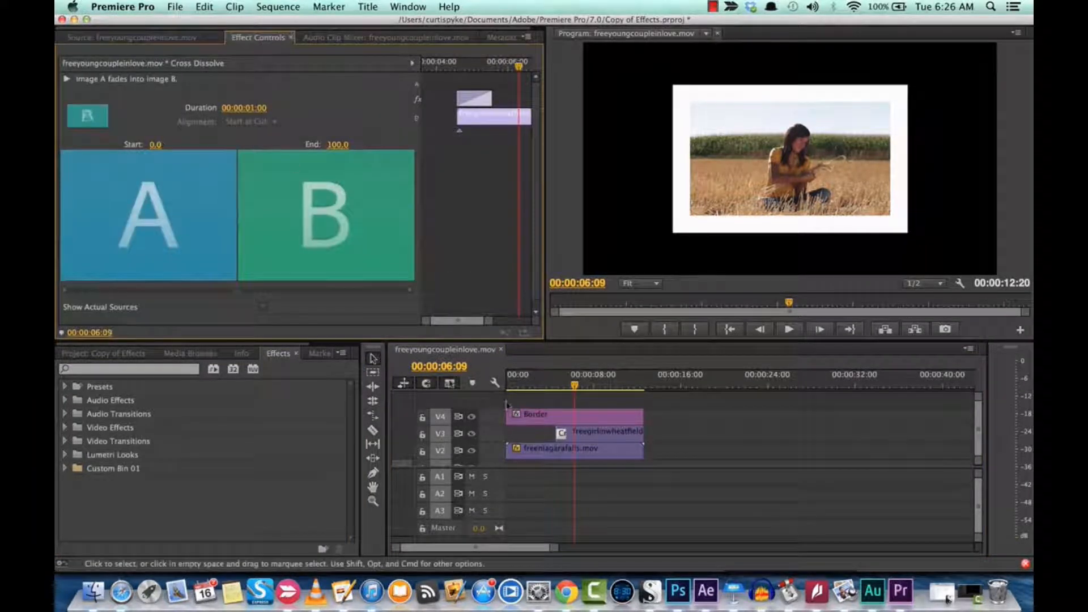
{"action": "double_click", "coordinate": [581, 440]}
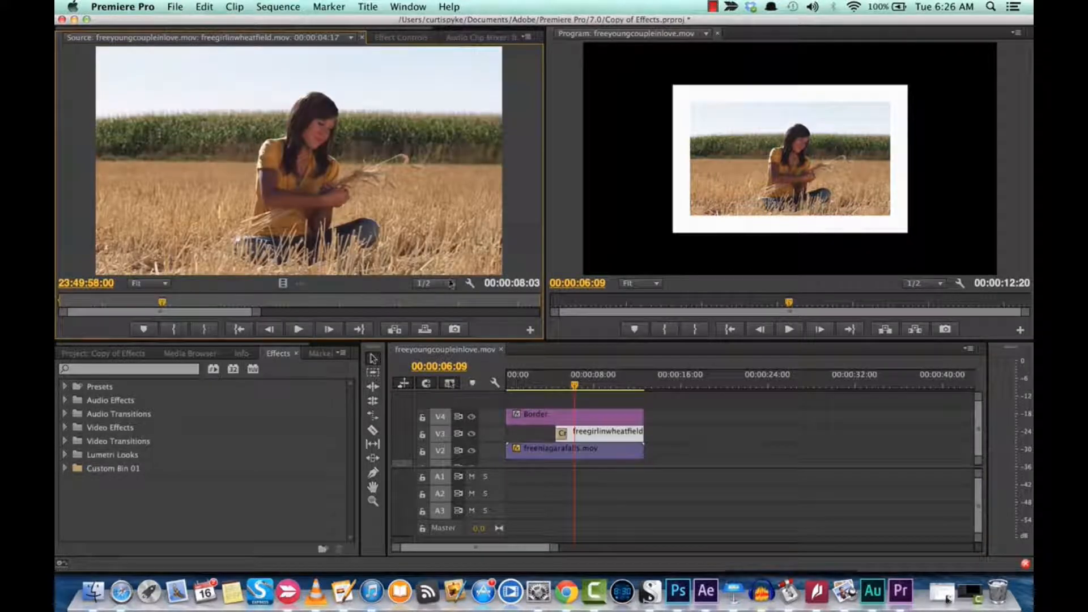
{"action": "left_click", "coordinate": [407, 37]}
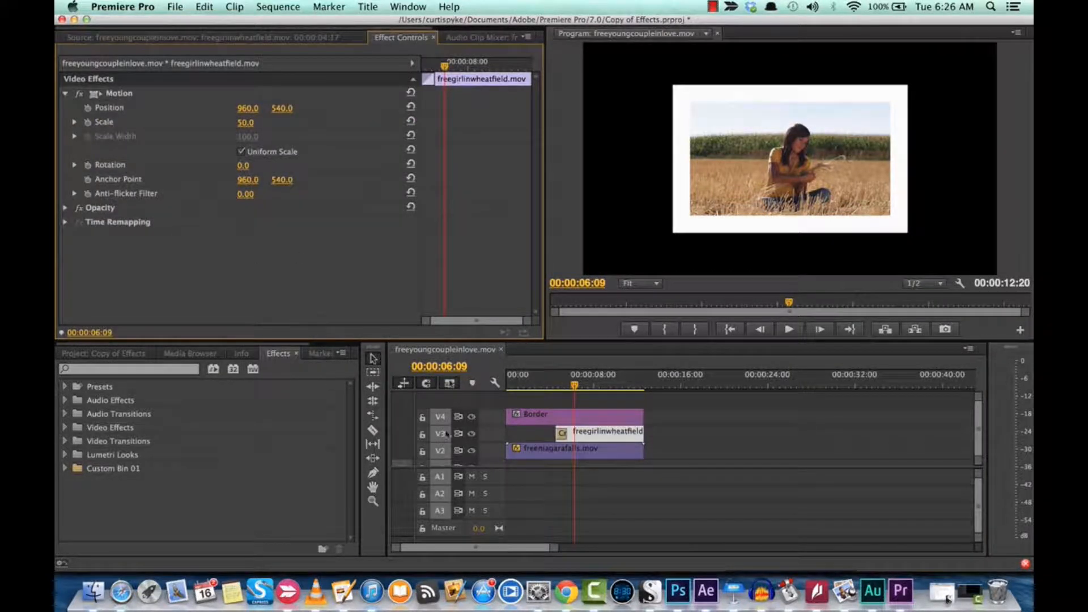
{"action": "left_click", "coordinate": [560, 435]}
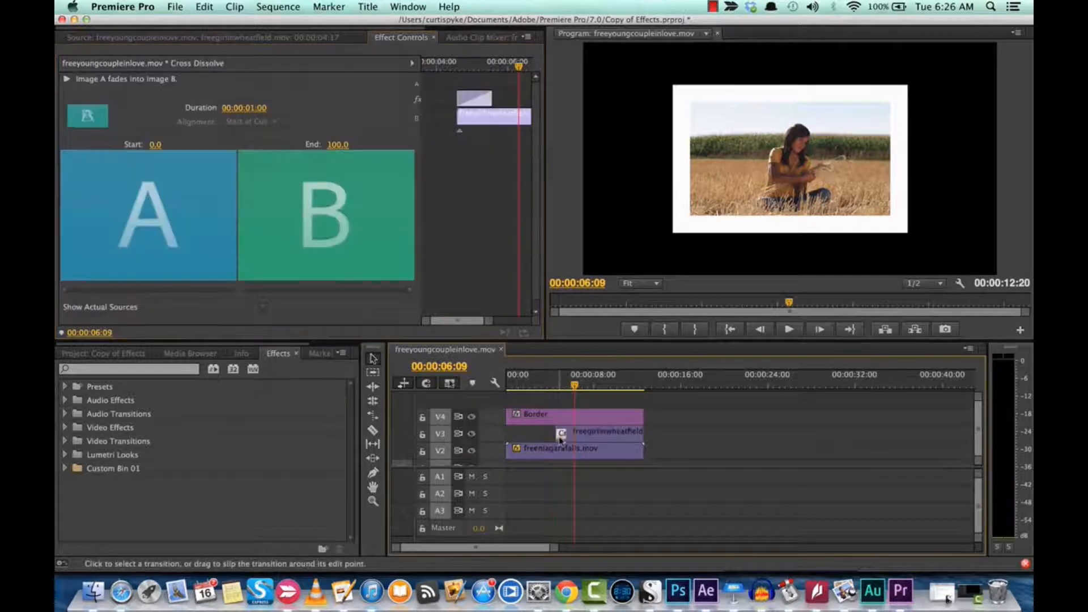
{"action": "key", "text": "Delete"}
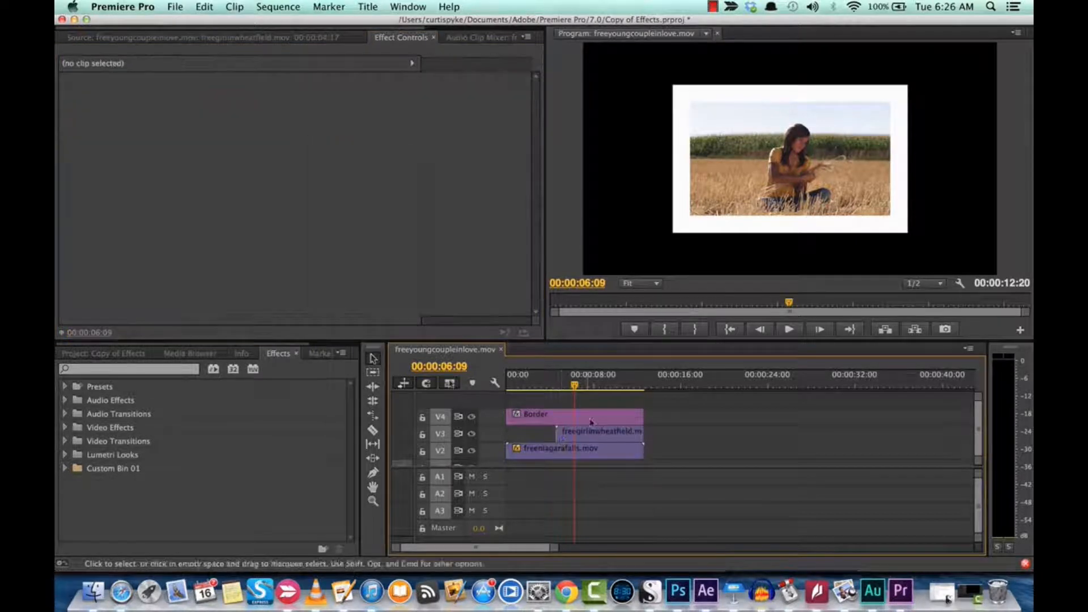
Play back the plain cut between the waterfall and wheatfield clips without the transition.
{"action": "left_click", "coordinate": [567, 387]}
{"action": "left_click_drag", "start_coordinate": [568, 387], "coordinate": [553, 387]}
{"action": "key", "text": "space"}
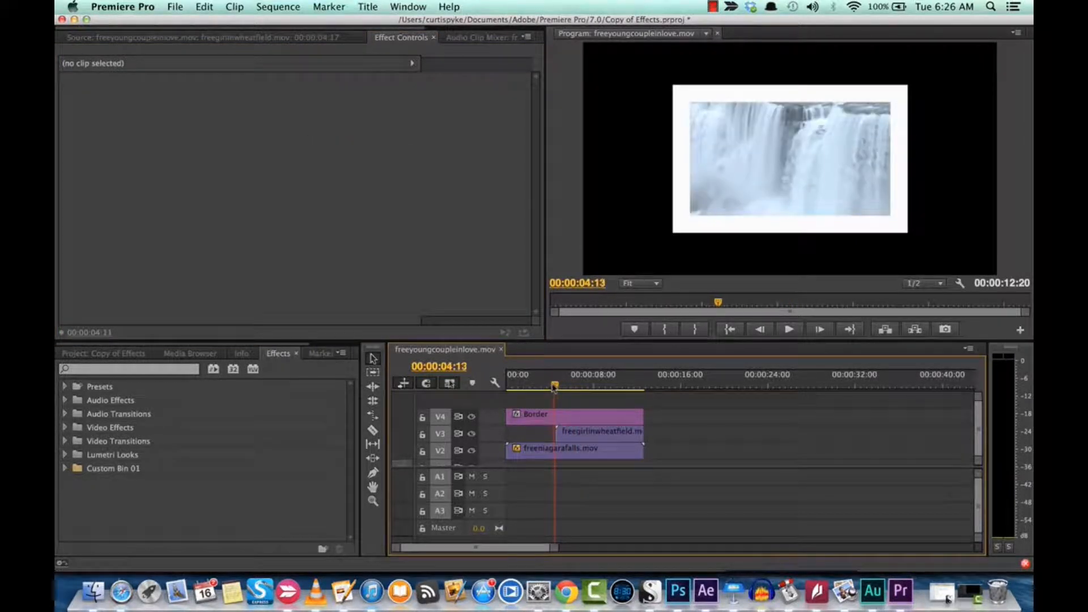
{"action": "key", "text": "space"}
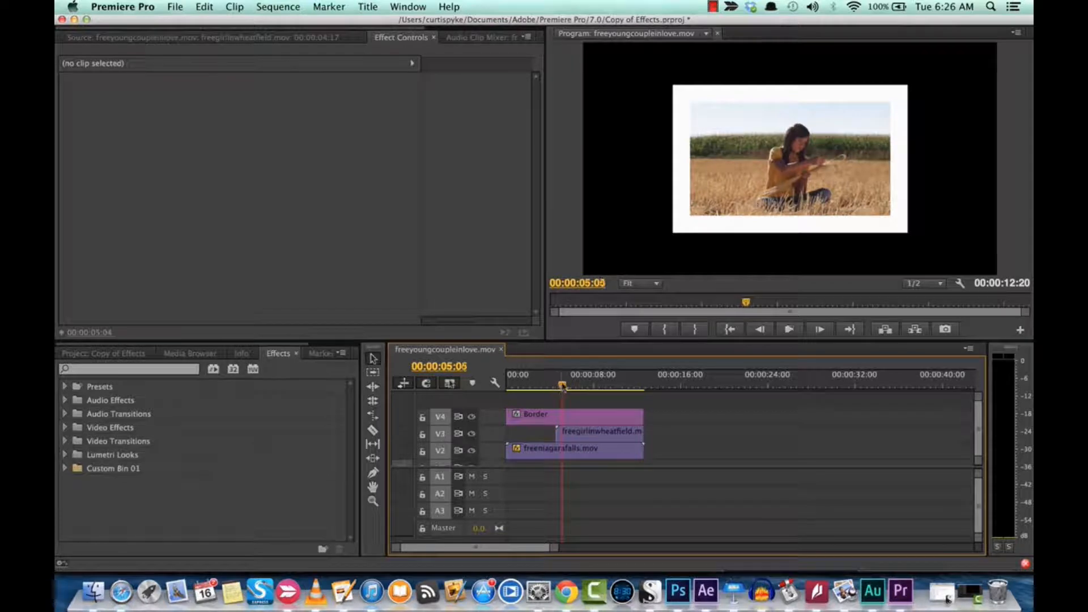
Keyframe the freegirlinwheatfield.mov clip's Position at 00:00:04:17 with a horizontal value of 1970, moving it out of the border opening.
{"action": "left_click", "coordinate": [119, 352]}
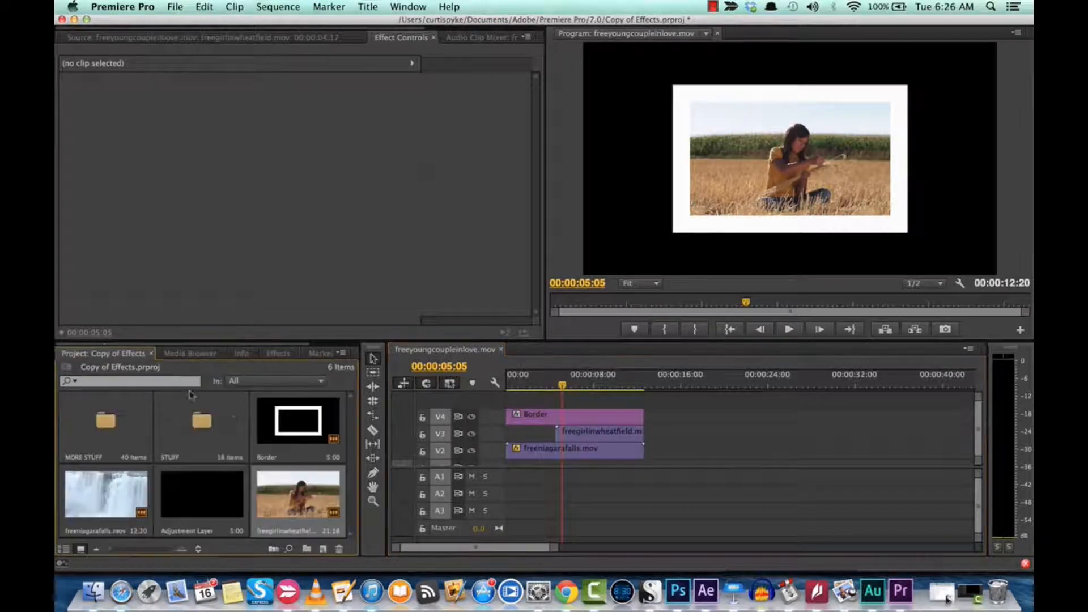
{"action": "left_click", "coordinate": [599, 436]}
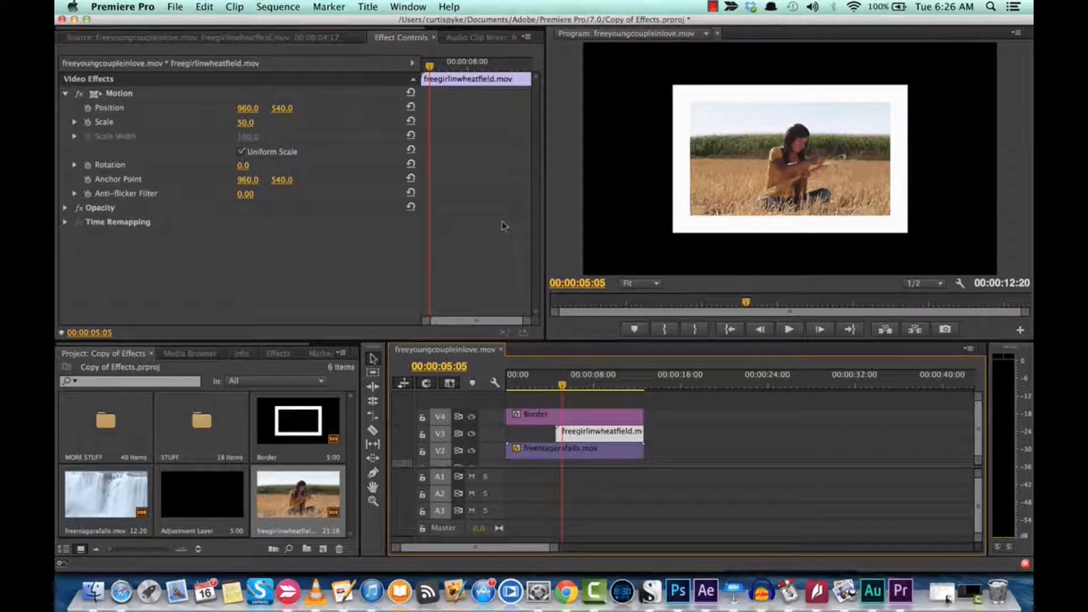
{"action": "left_click_drag", "start_coordinate": [563, 387], "coordinate": [559, 388]}
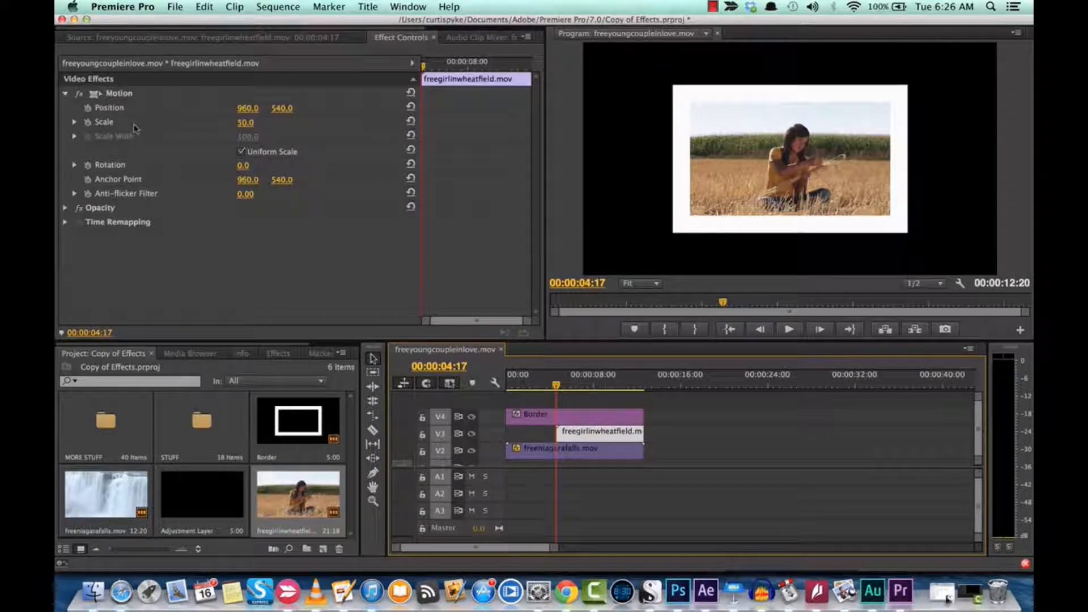
{"action": "left_click", "coordinate": [88, 109]}
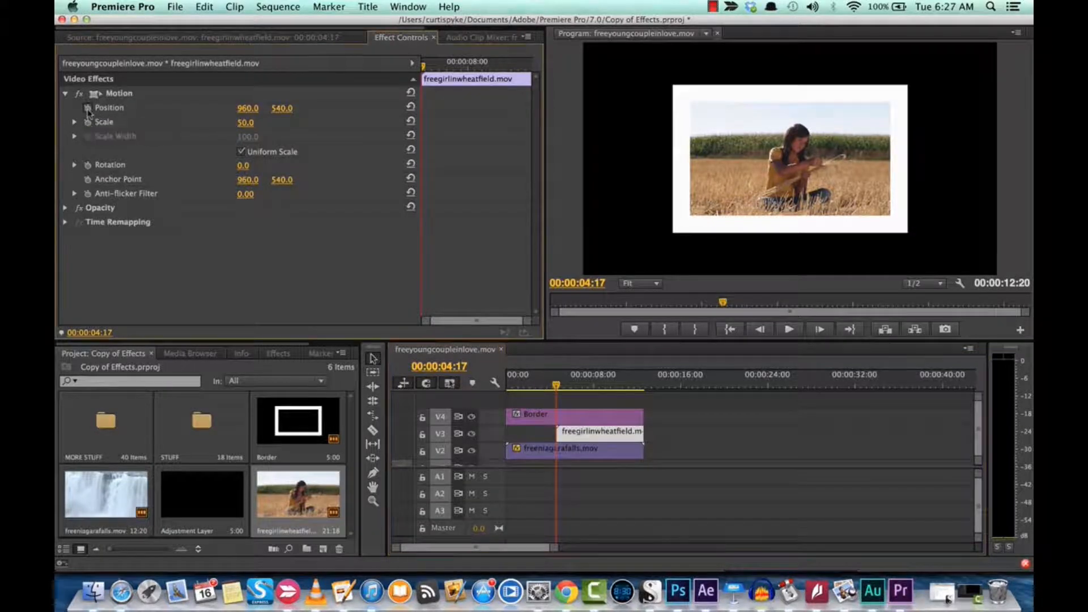
{"action": "left_click_drag", "start_coordinate": [247, 108], "coordinate": [613, 108]}
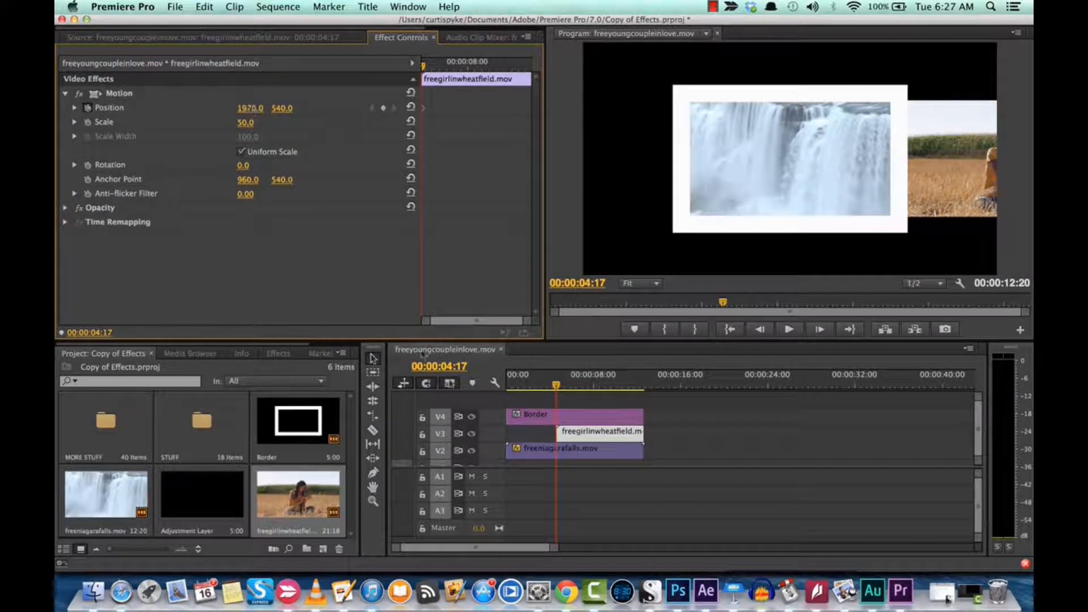
Add a second Position keyframe at 00:00:05:22 with a horizontal value of about 960, centring the wheatfield clip inside the border.
{"action": "left_click", "coordinate": [557, 387]}
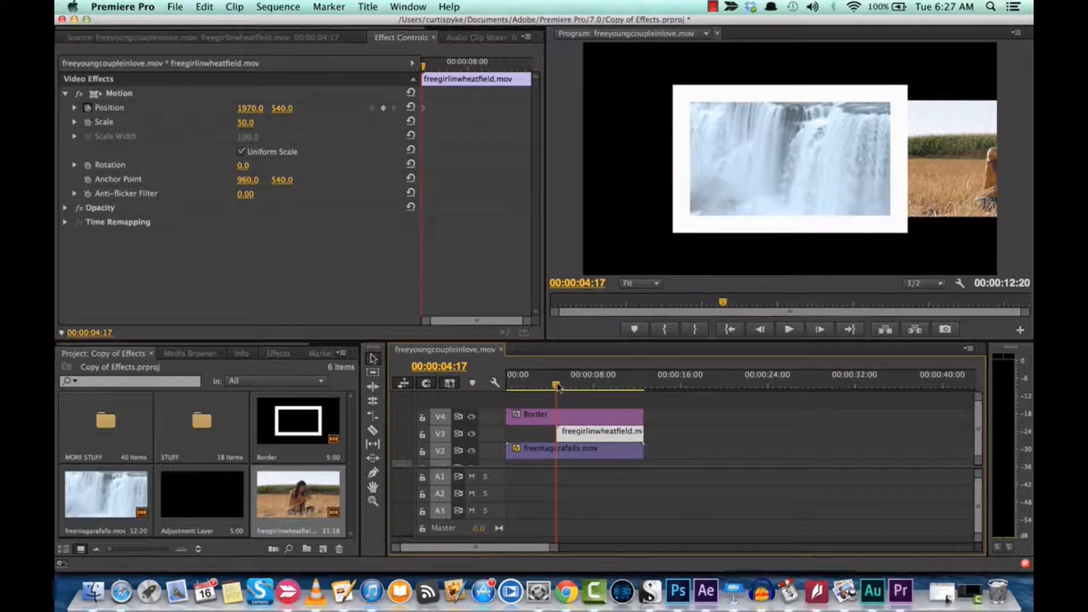
{"action": "left_click_drag", "start_coordinate": [557, 386], "coordinate": [570, 388]}
{"action": "left_click", "coordinate": [250, 108]}
{"action": "type", "text": "1745"}
{"action": "key", "text": "Return"}
{"action": "left_click_drag", "start_coordinate": [250, 109], "coordinate": [130, 108]}
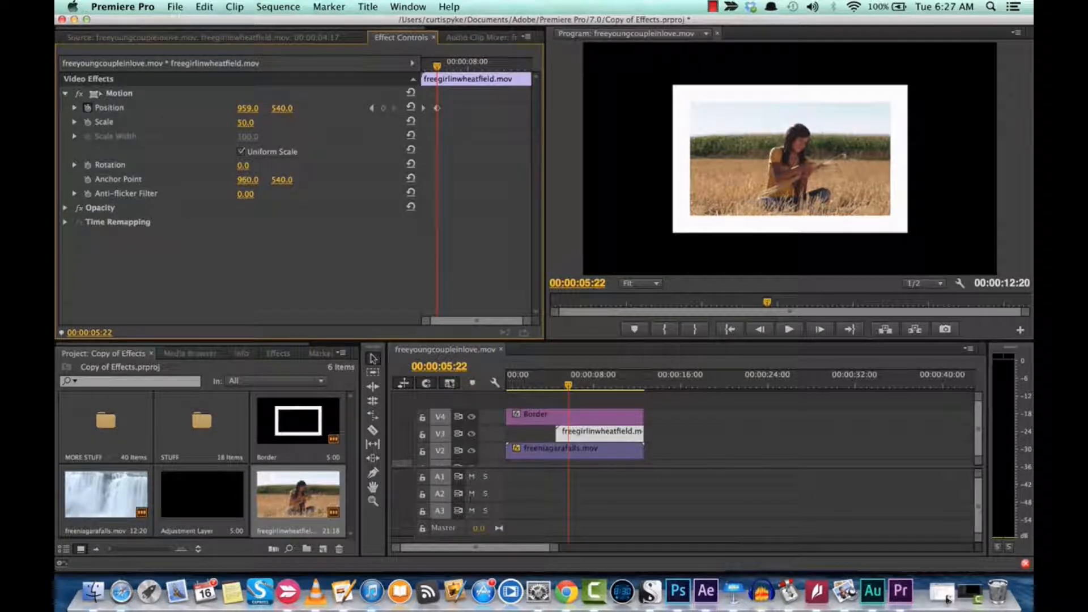
{"action": "left_click_drag", "start_coordinate": [257, 109], "coordinate": [258, 110]}
Play back the wheatfield clip's slide-in over the waterfall from about 00:00:04:05.
{"action": "left_click_drag", "start_coordinate": [572, 384], "coordinate": [553, 389]}
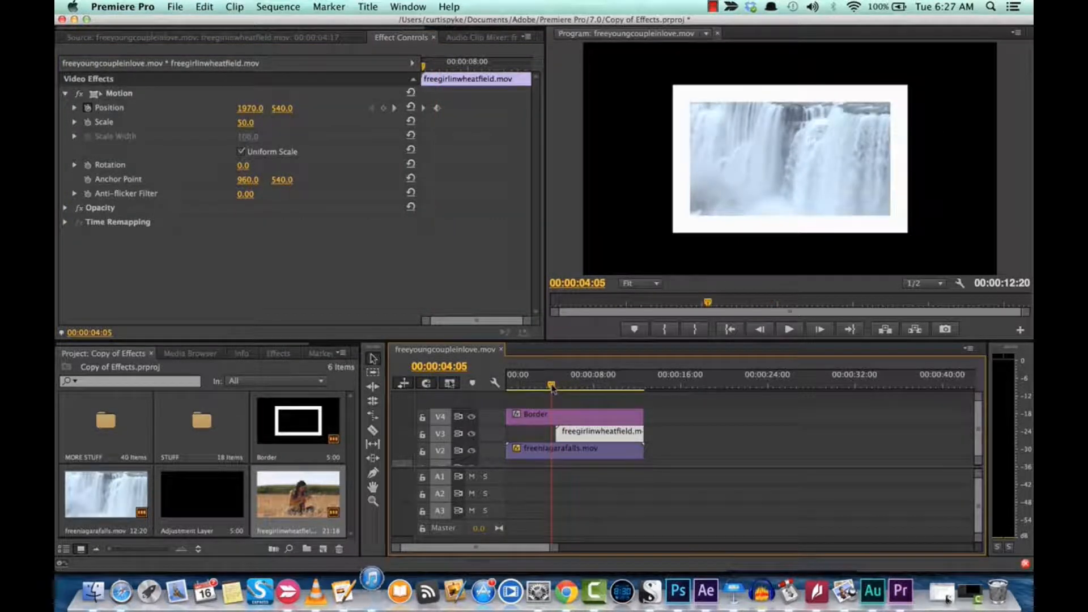
{"action": "key", "text": "space"}
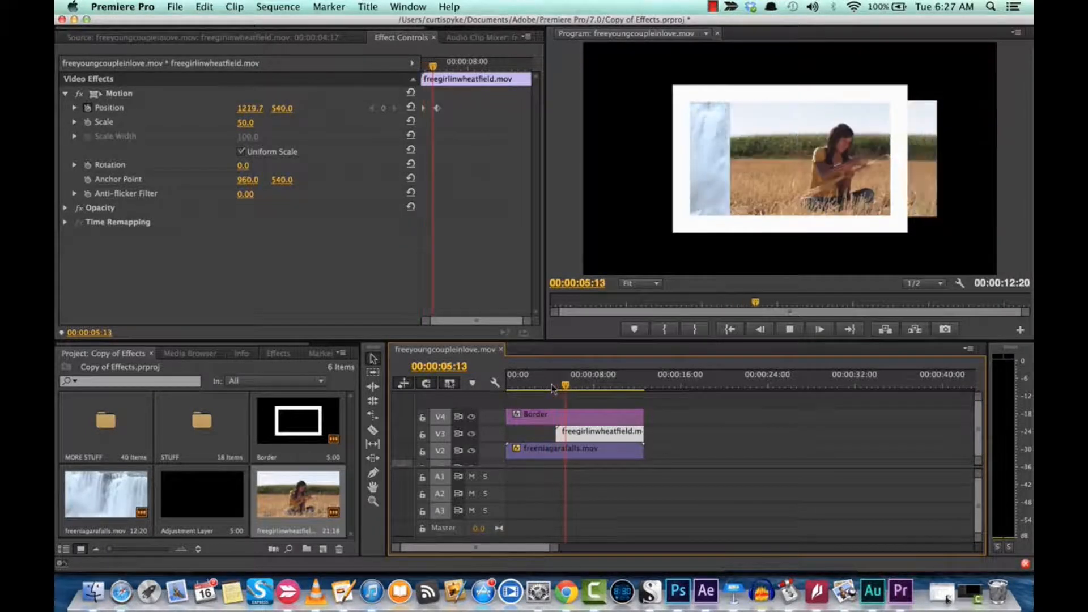
Set the temporal interpolation of the wheatfield clip's first Position keyframe, at 00:00:04:17, to Ease Out.
{"action": "key", "text": "space"}
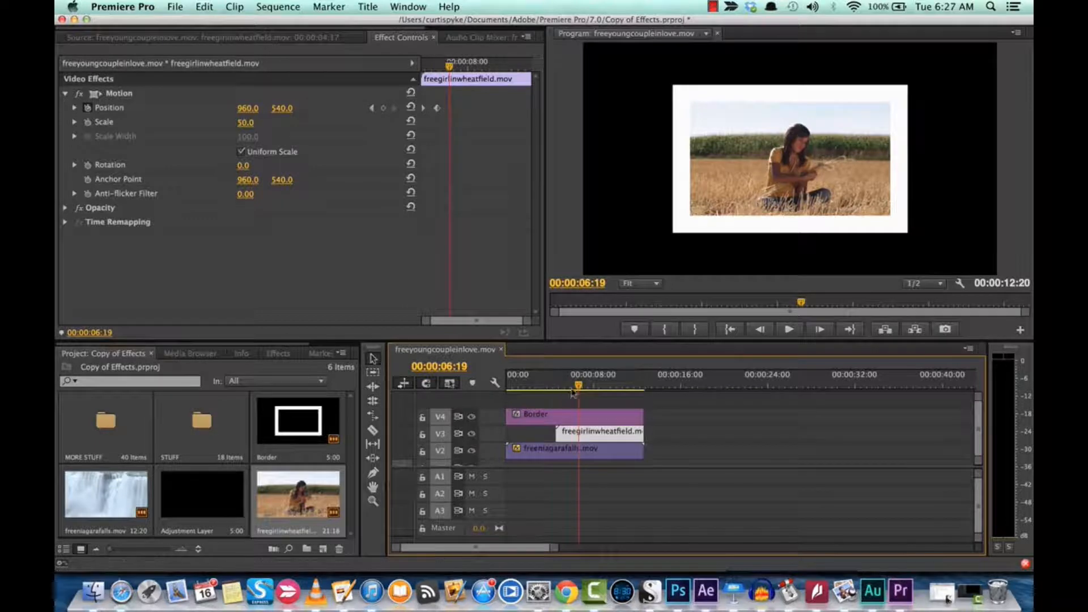
{"action": "left_click_drag", "start_coordinate": [578, 390], "coordinate": [557, 398]}
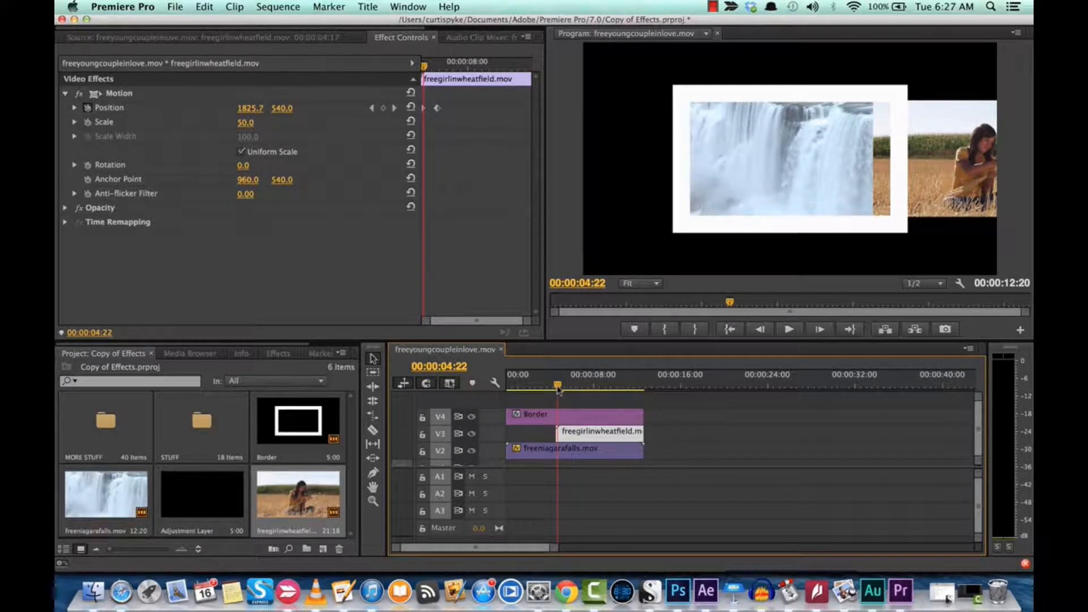
{"action": "left_click_drag", "start_coordinate": [558, 389], "coordinate": [555, 388]}
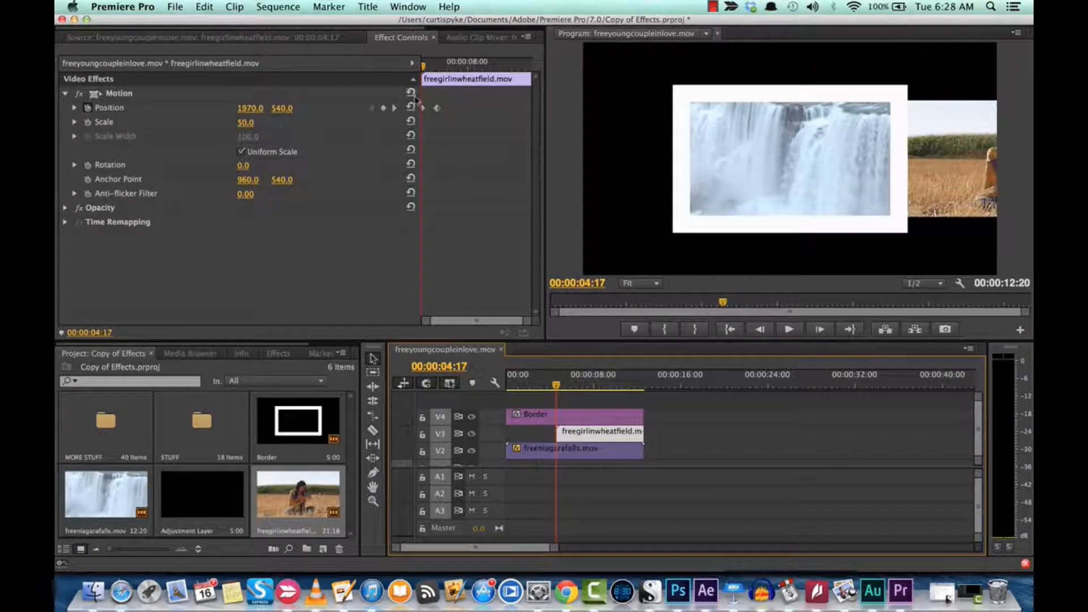
{"action": "left_click", "coordinate": [425, 110]}
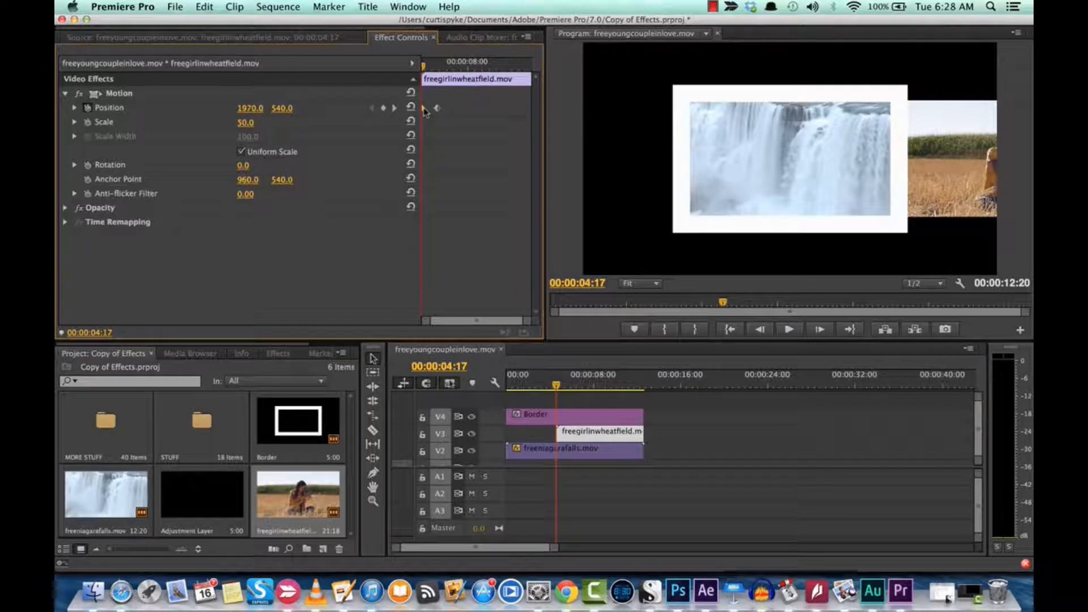
{"action": "right_click", "coordinate": [425, 111]}
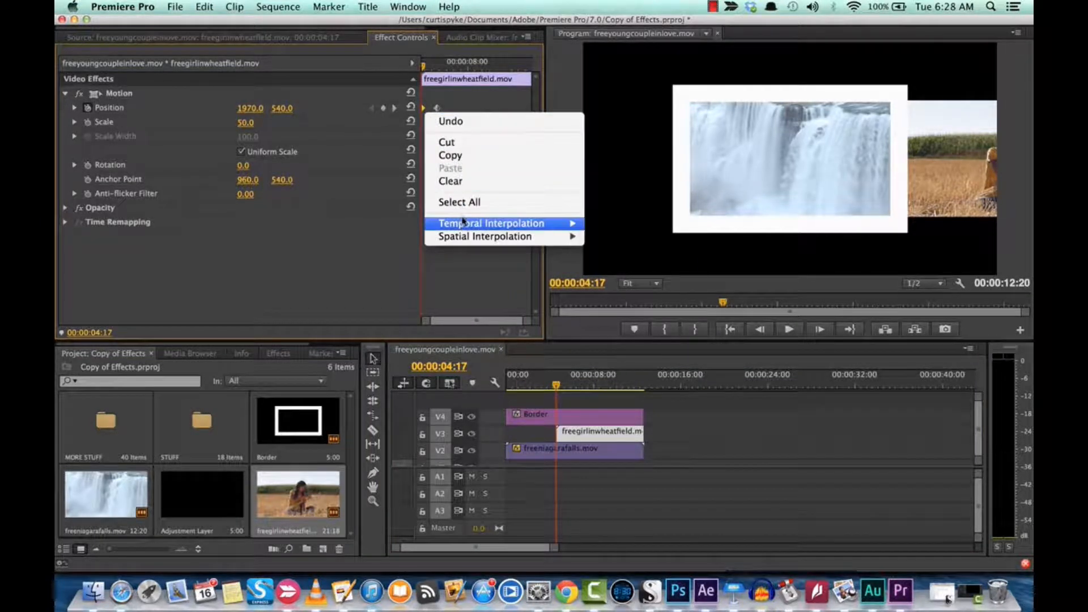
{"action": "mouse_move", "coordinate": [463, 227]}
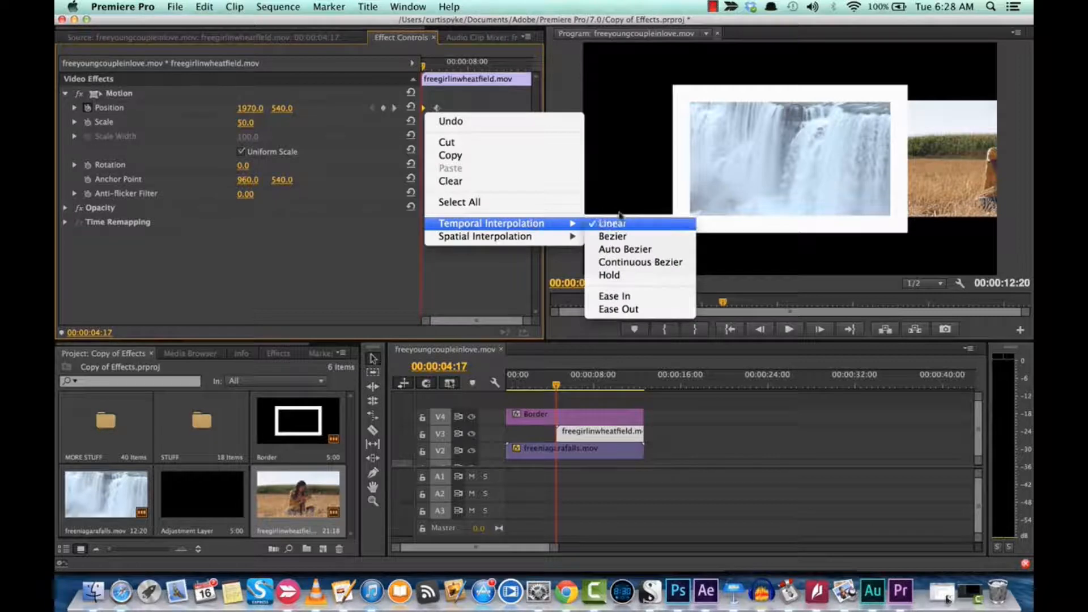
{"action": "left_click", "coordinate": [614, 309]}
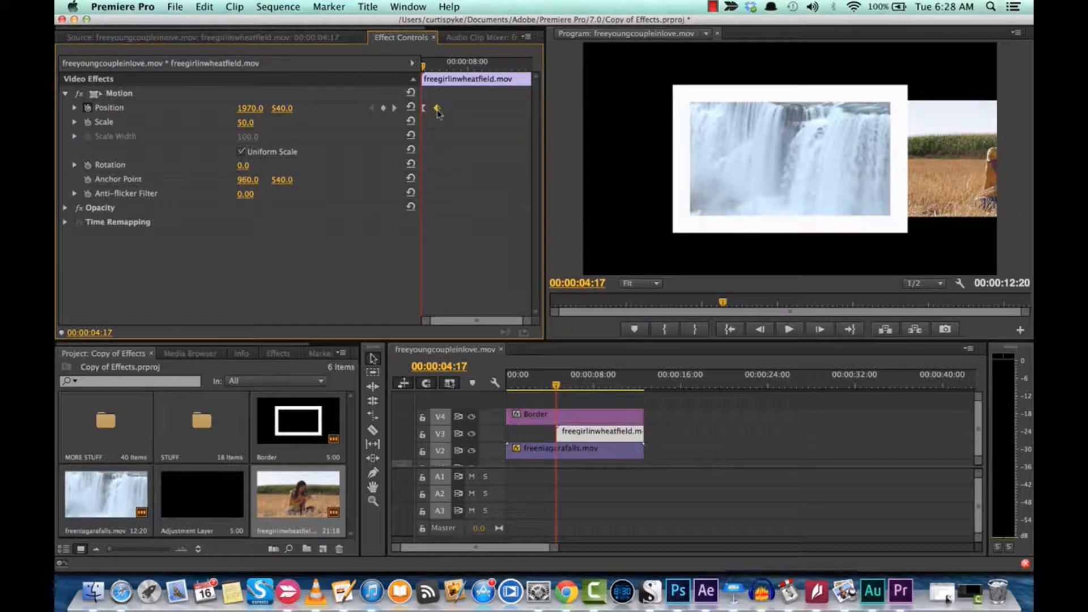
Set the temporal interpolation of the wheatfield clip's second Position keyframe to Ease In.
{"action": "right_click", "coordinate": [438, 113]}
{"action": "mouse_move", "coordinate": [510, 225]}
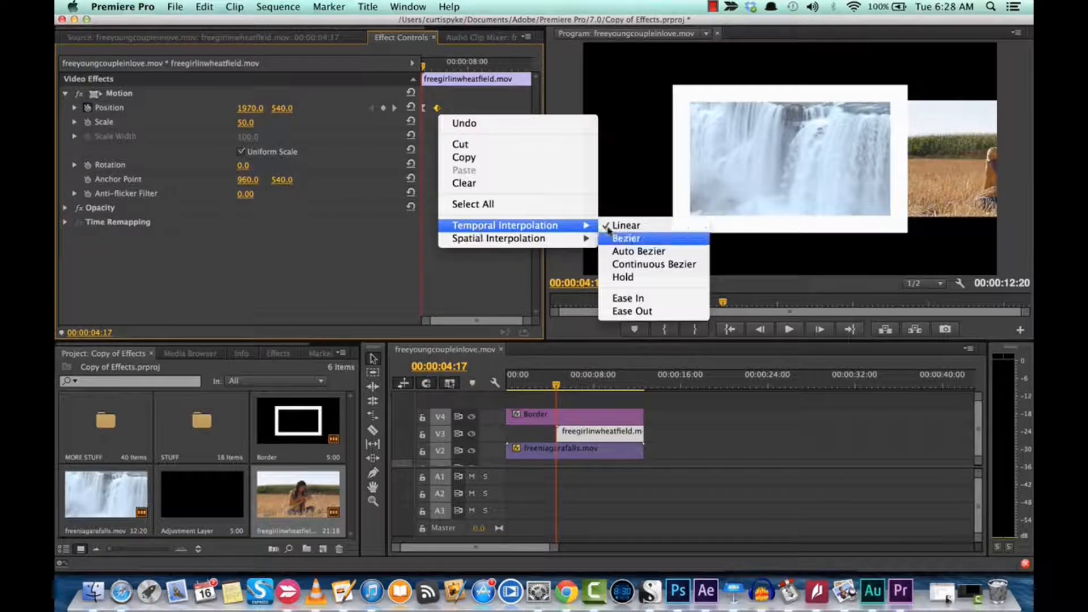
{"action": "left_click", "coordinate": [630, 299]}
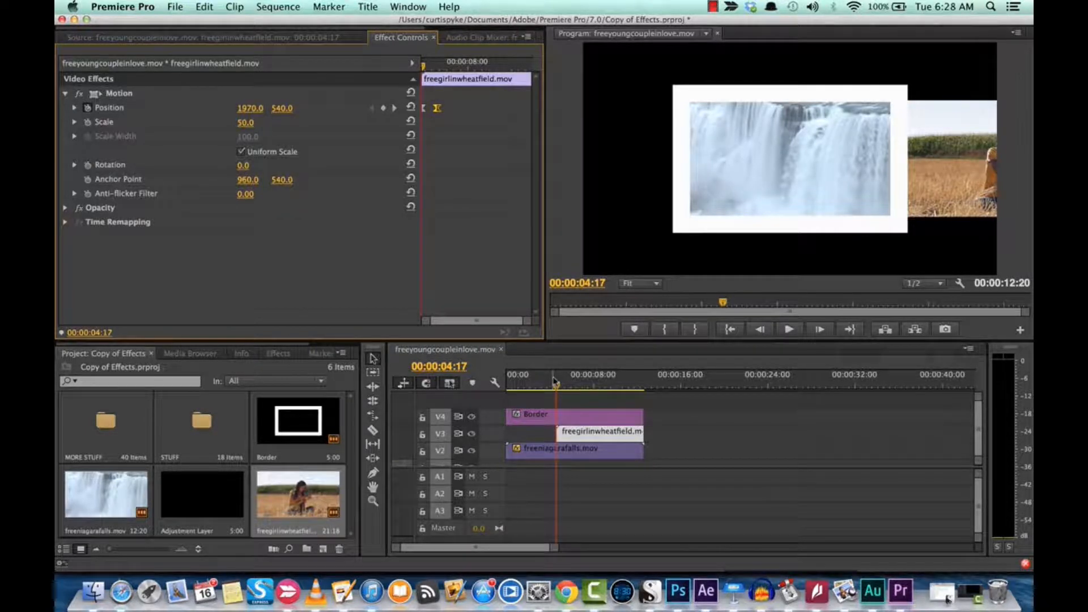
Play back the eased slide-in of the wheatfield clip over the waterfall, starting just before the transition.
{"action": "key", "text": "space"}
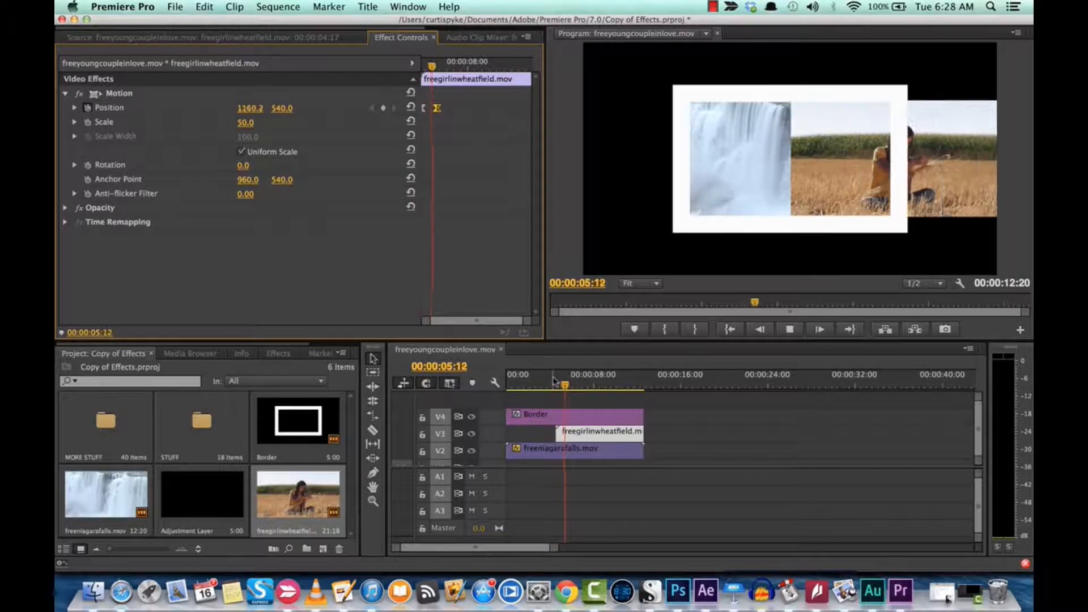
{"action": "left_click", "coordinate": [550, 382]}
{"action": "key", "text": "space"}
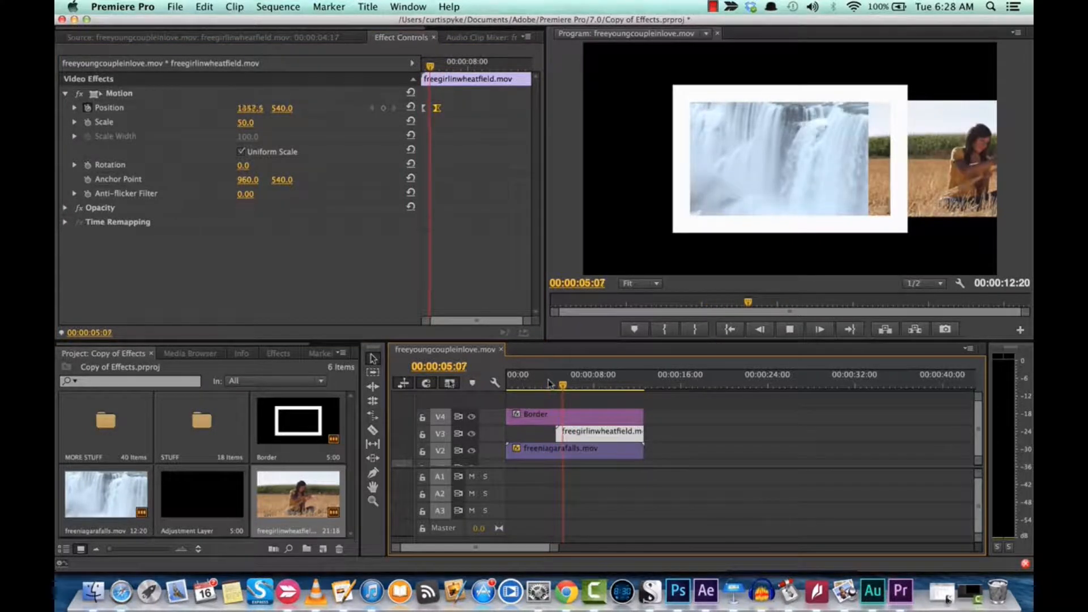
{"action": "key", "text": "space"}
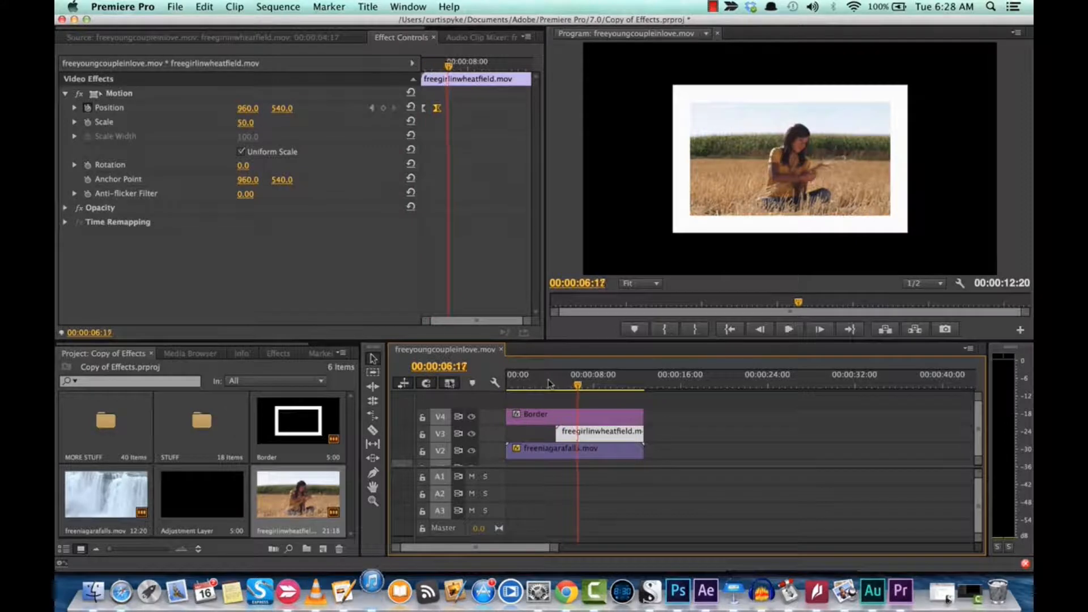
Scrub back through the slide-in from 00:00:05:28 to 00:00:05:02 to examine the wheatfield image outside the border.
{"action": "mouse_move", "coordinate": [567, 383]}
{"action": "left_mouse_down"}
{"action": "mouse_move", "coordinate": [556, 385]}
{"action": "mouse_move", "coordinate": [572, 386]}
{"action": "left_mouse_up"}
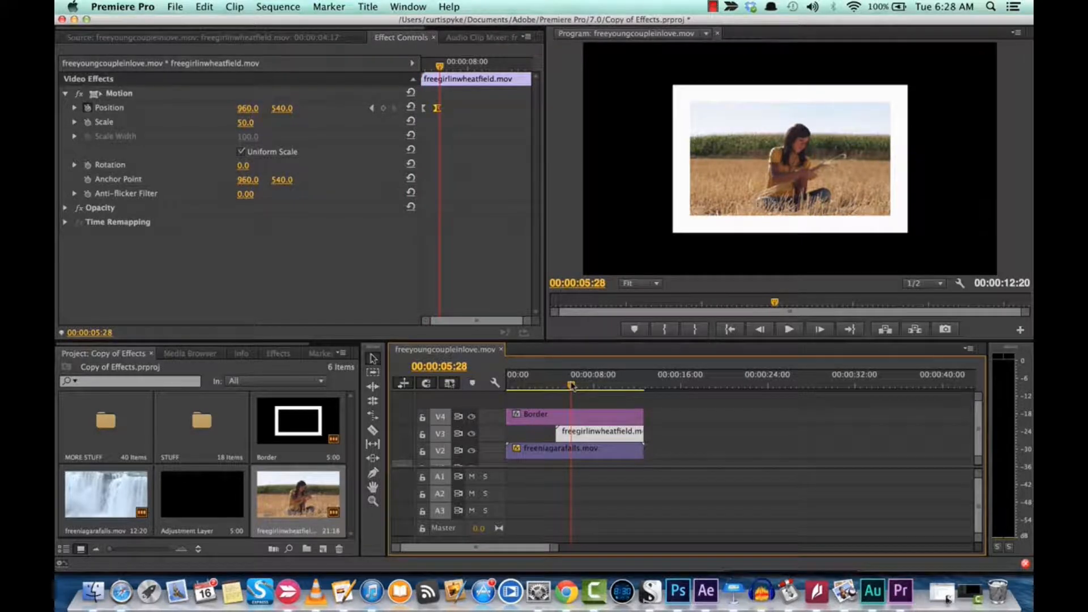
{"action": "left_click", "coordinate": [603, 415]}
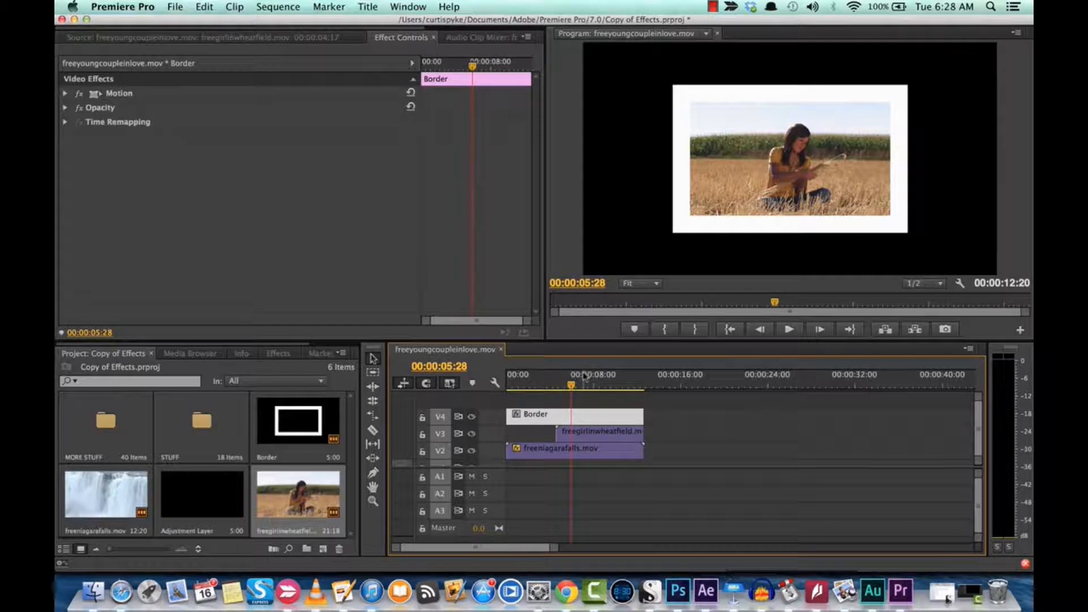
{"action": "left_click_drag", "start_coordinate": [571, 386], "coordinate": [566, 386]}
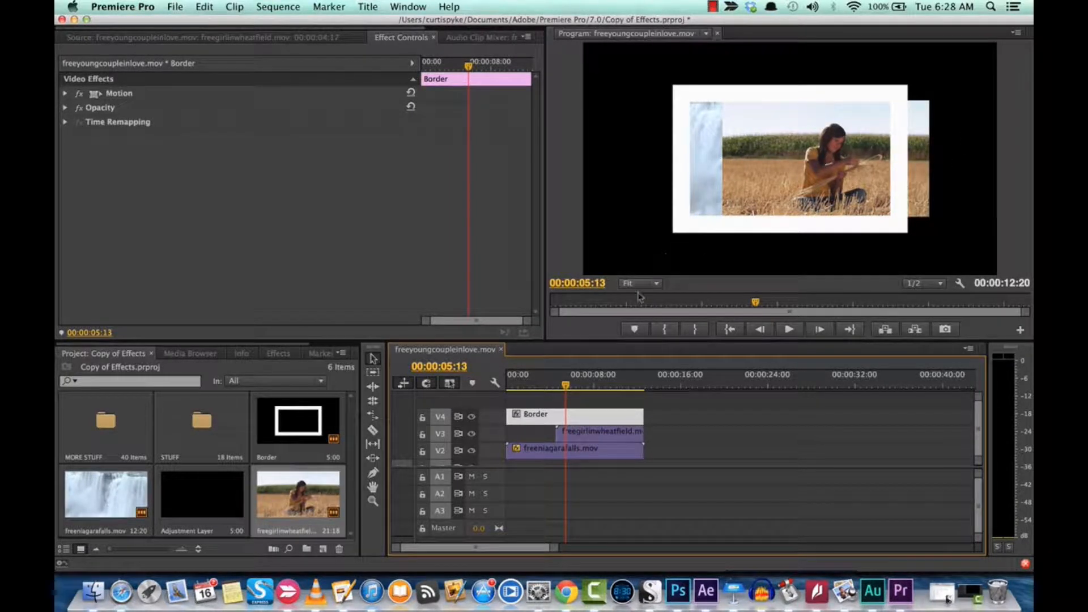
{"action": "left_click_drag", "start_coordinate": [566, 386], "coordinate": [562, 387]}
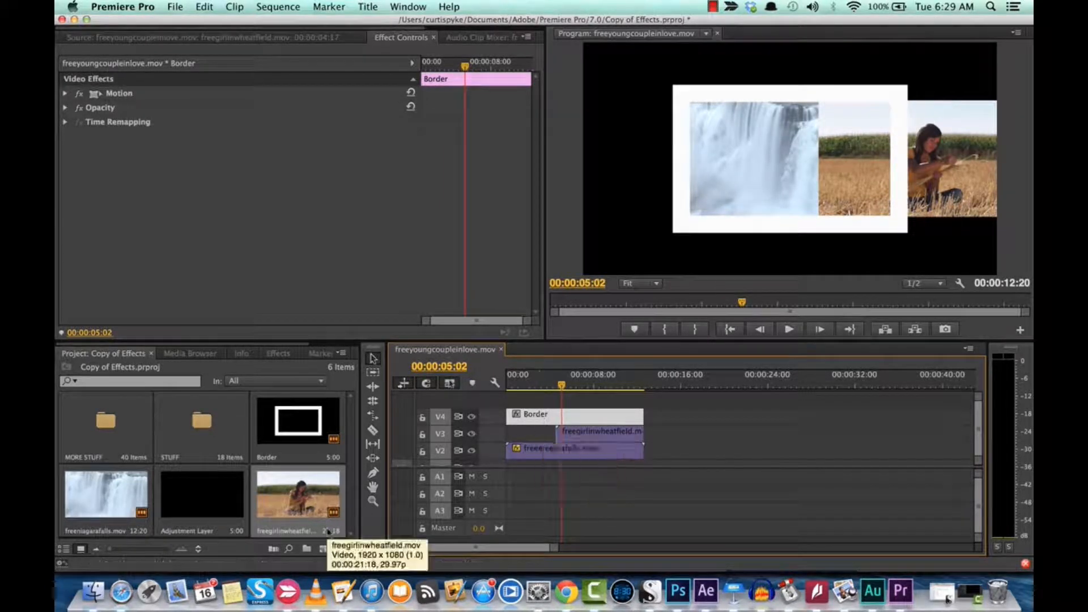
Create a new adjustment layer in the project with the default video settings.
{"action": "left_click", "coordinate": [324, 550]}
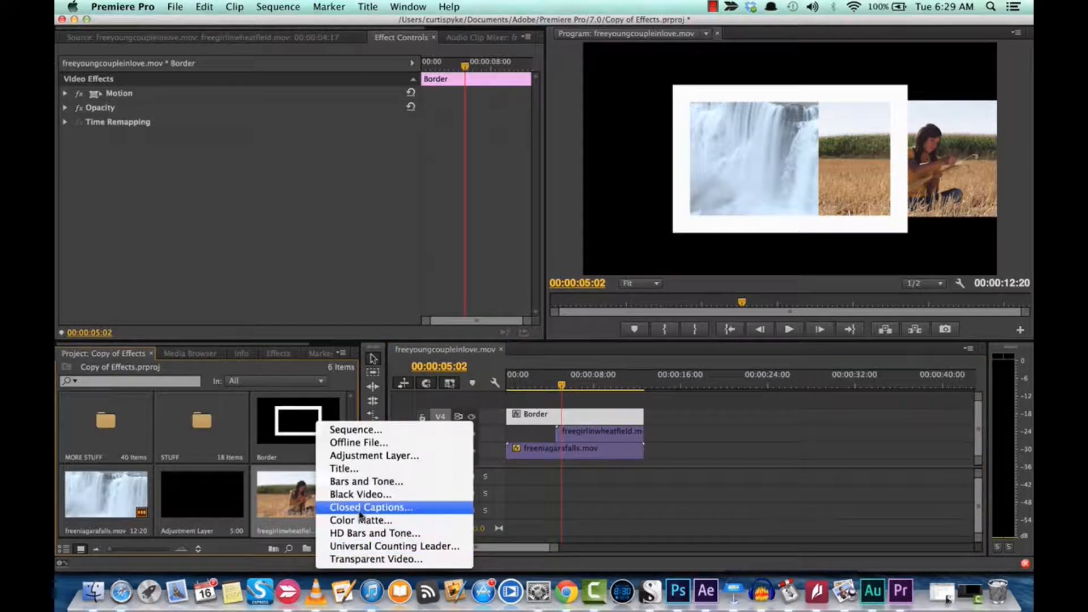
{"action": "left_click", "coordinate": [375, 456]}
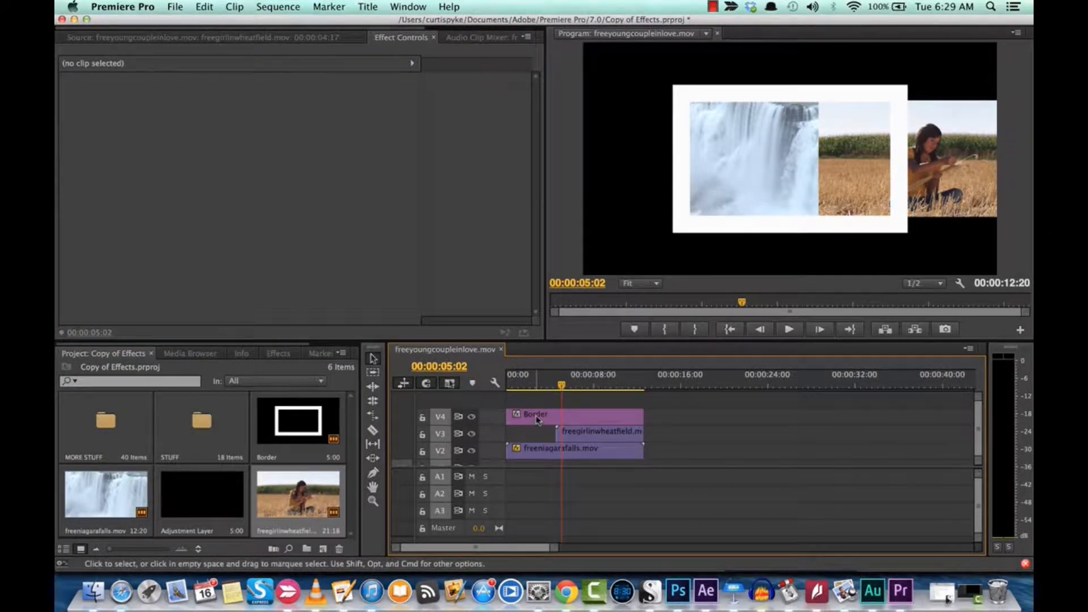
{"action": "left_click", "coordinate": [322, 549]}
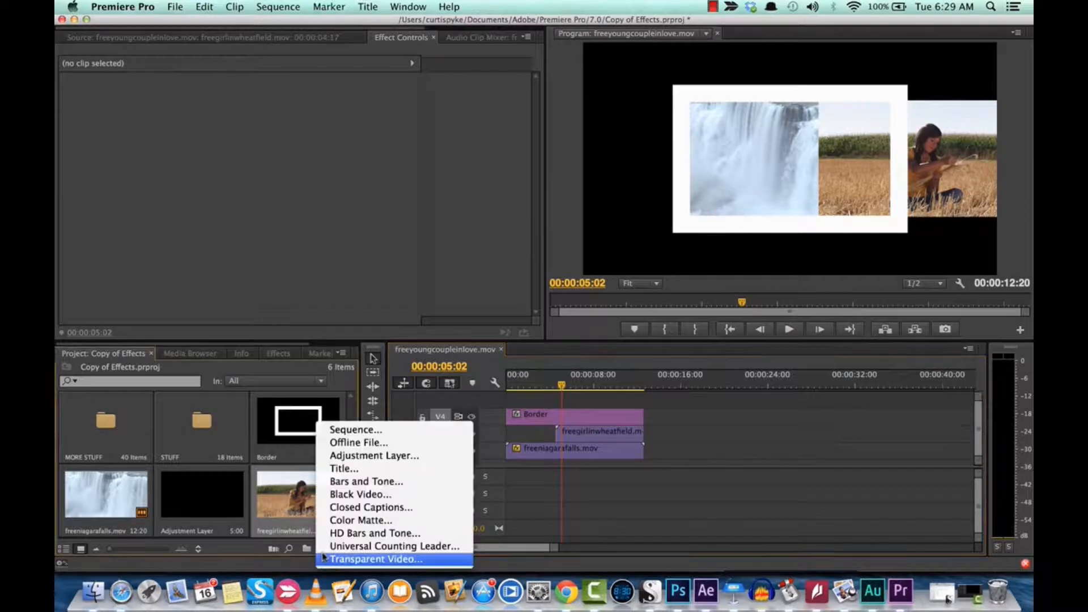
{"action": "left_click", "coordinate": [377, 456]}
{"action": "left_click", "coordinate": [630, 345]}
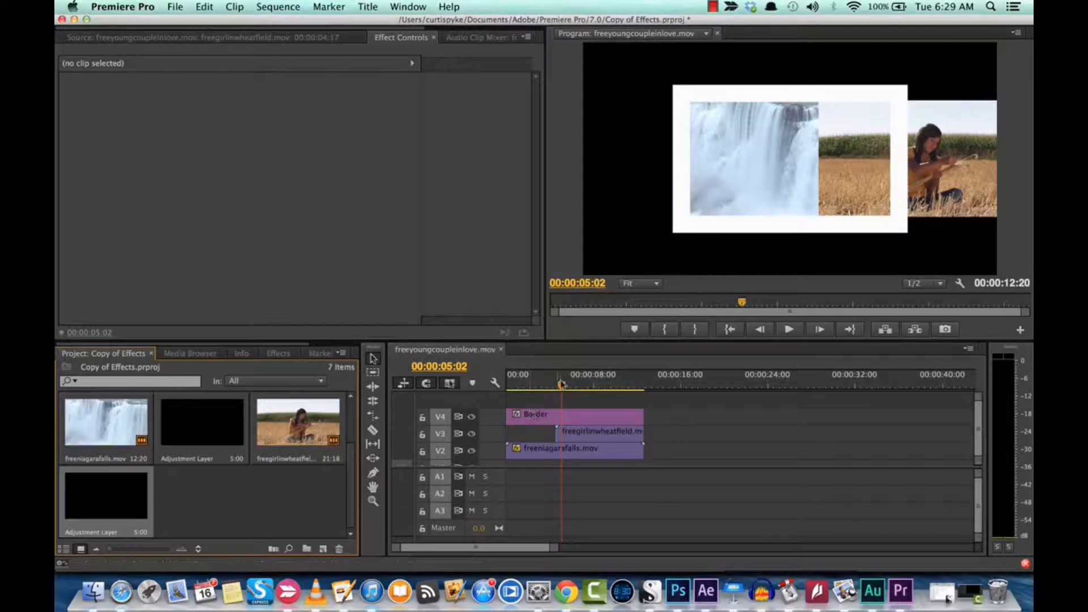
Move the Border clip up one track to V5, keeping its start time and leaving V4 empty beneath it.
{"action": "left_click", "coordinate": [538, 399]}
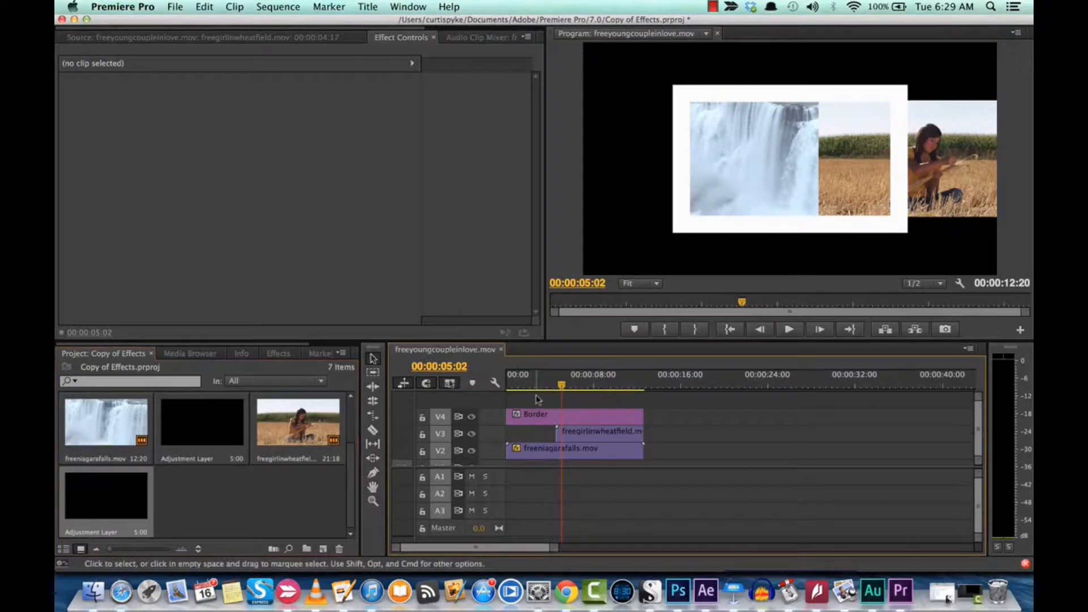
{"action": "left_click_drag", "start_coordinate": [537, 412], "coordinate": [546, 418]}
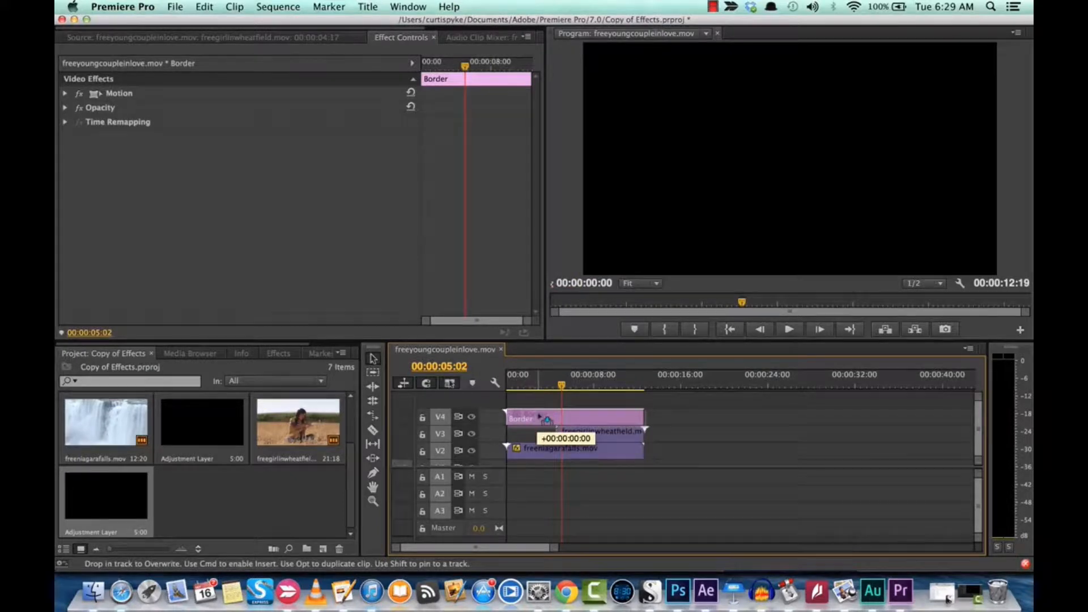
{"action": "left_click_drag", "start_coordinate": [547, 419], "coordinate": [547, 409]}
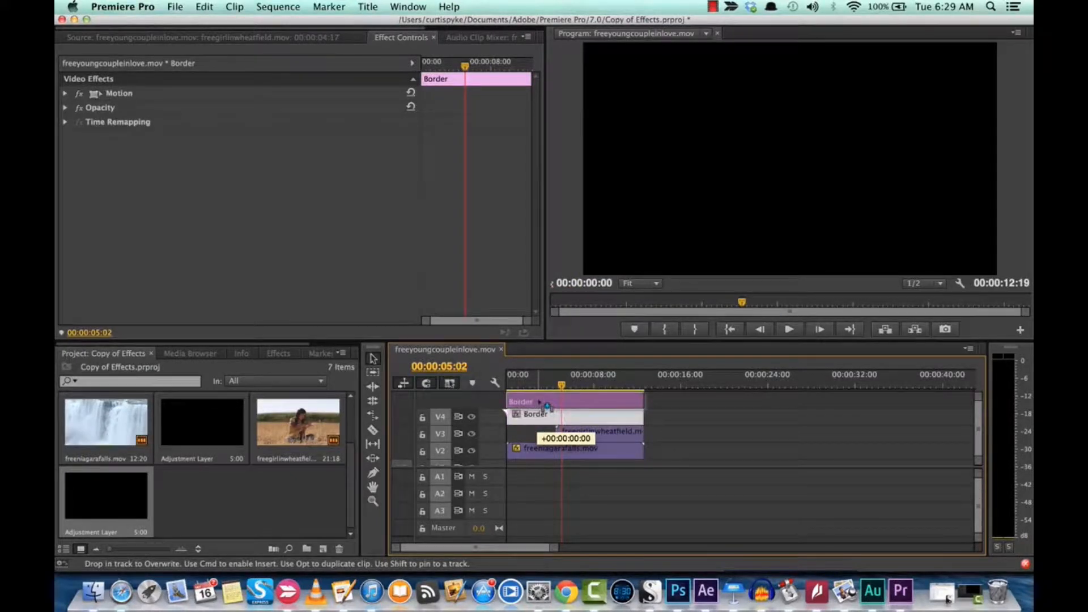
{"action": "left_click_drag", "start_coordinate": [546, 406], "coordinate": [546, 405]}
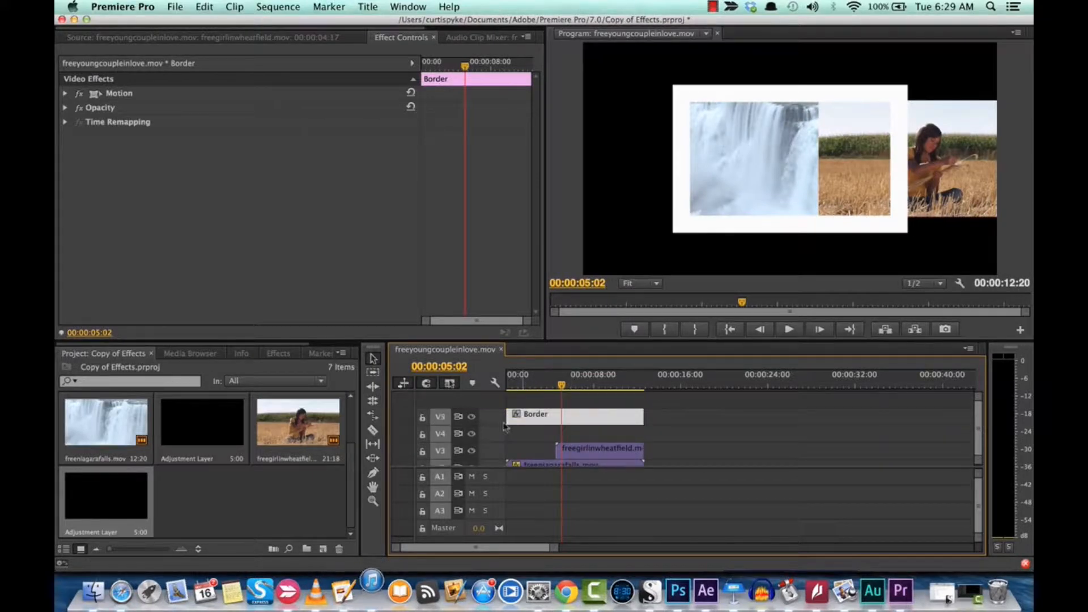
Shift all three clips down one track, with Border on V4, the wheatfield clip on V2 and the waterfall clip on V1.
{"action": "scroll", "coordinate": [555, 428], "scroll_direction": "down", "scroll_amount": 2}
{"action": "left_click_drag", "start_coordinate": [532, 413], "coordinate": [581, 479]}
{"action": "left_click_drag", "start_coordinate": [543, 395], "coordinate": [541, 409]}
{"action": "scroll", "coordinate": [463, 426], "scroll_direction": "up", "scroll_amount": 2}
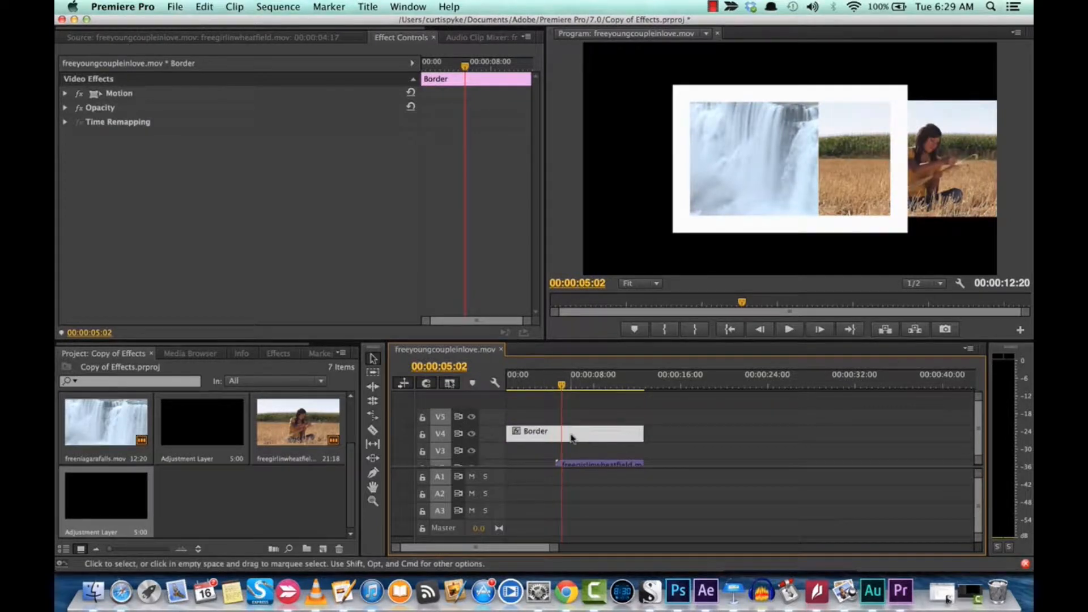
{"action": "scroll", "coordinate": [572, 438], "scroll_direction": "down", "scroll_amount": 2}
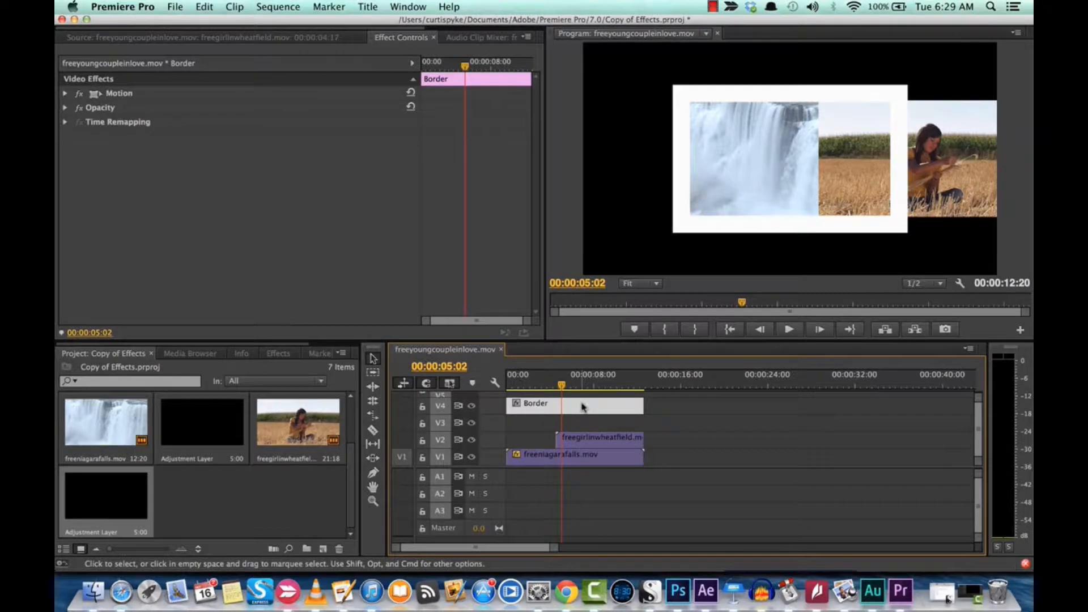
Place the new adjustment layer on V3, aligned with the start of the wheatfield clip.
{"action": "left_click", "coordinate": [255, 496]}
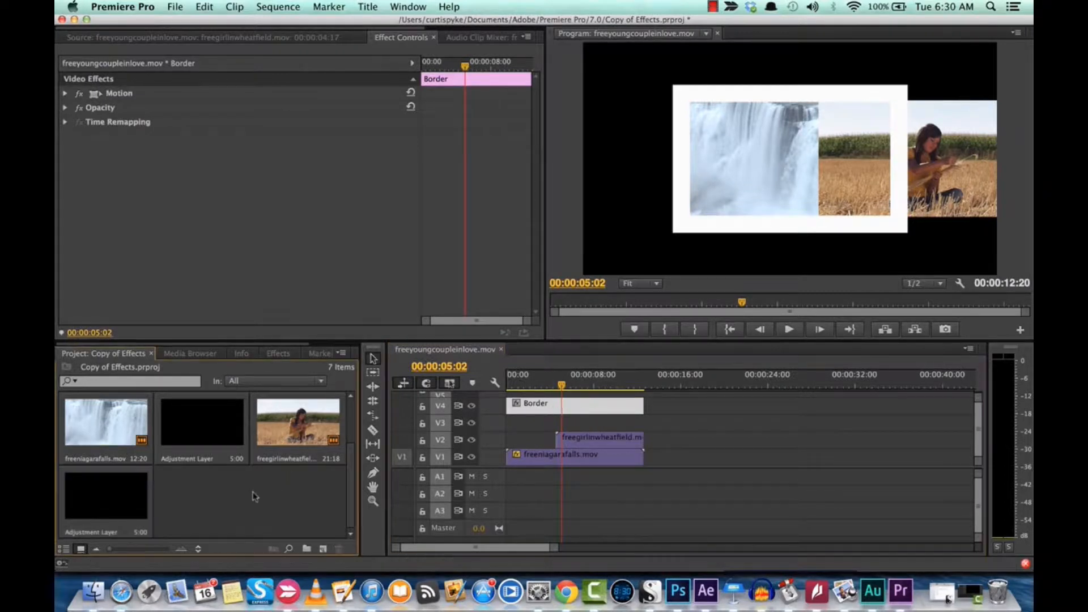
{"action": "left_click", "coordinate": [190, 430]}
{"action": "left_click", "coordinate": [101, 502]}
{"action": "left_click_drag", "start_coordinate": [94, 502], "coordinate": [557, 425]}
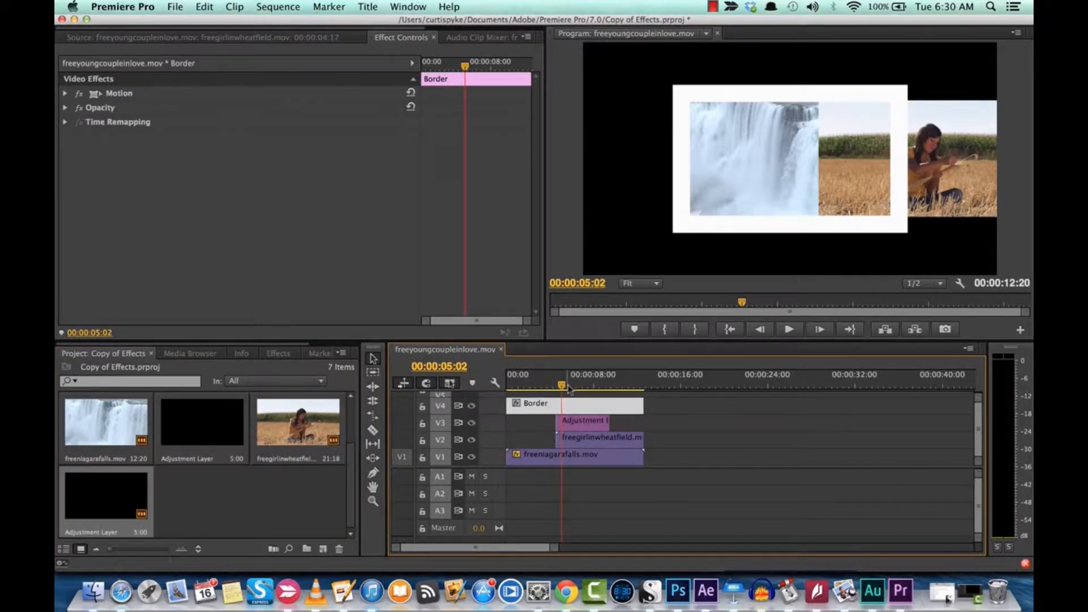
Trim the end of the adjustment layer to 00:00:05:26, where the slide-in is complete.
{"action": "left_click_drag", "start_coordinate": [565, 387], "coordinate": [574, 389]}
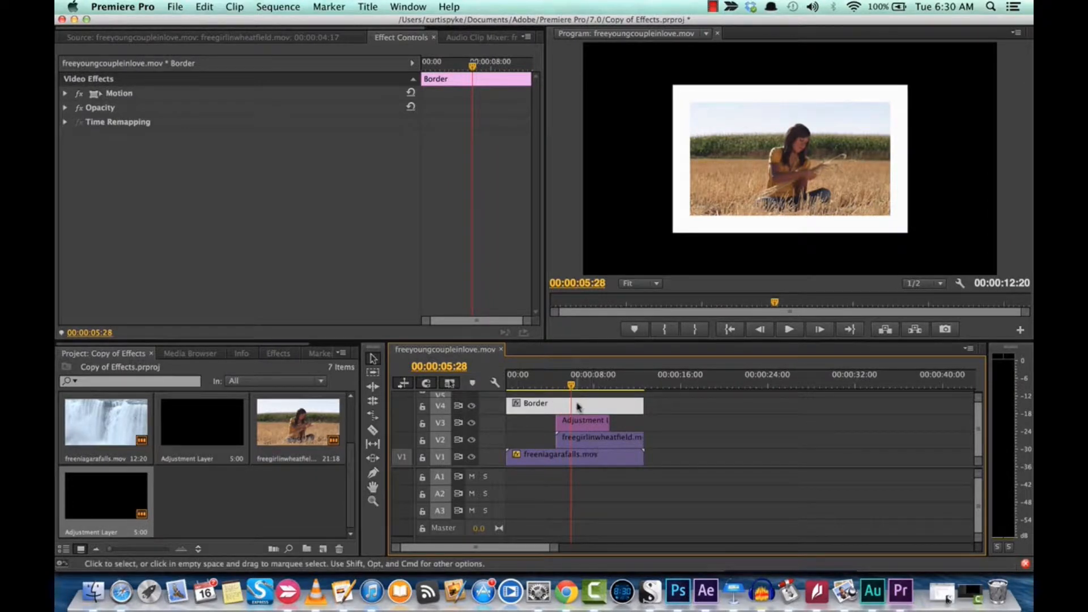
{"action": "mouse_move", "coordinate": [574, 387]}
{"action": "left_mouse_down"}
{"action": "mouse_move", "coordinate": [555, 387]}
{"action": "mouse_move", "coordinate": [572, 389]}
{"action": "left_mouse_up"}
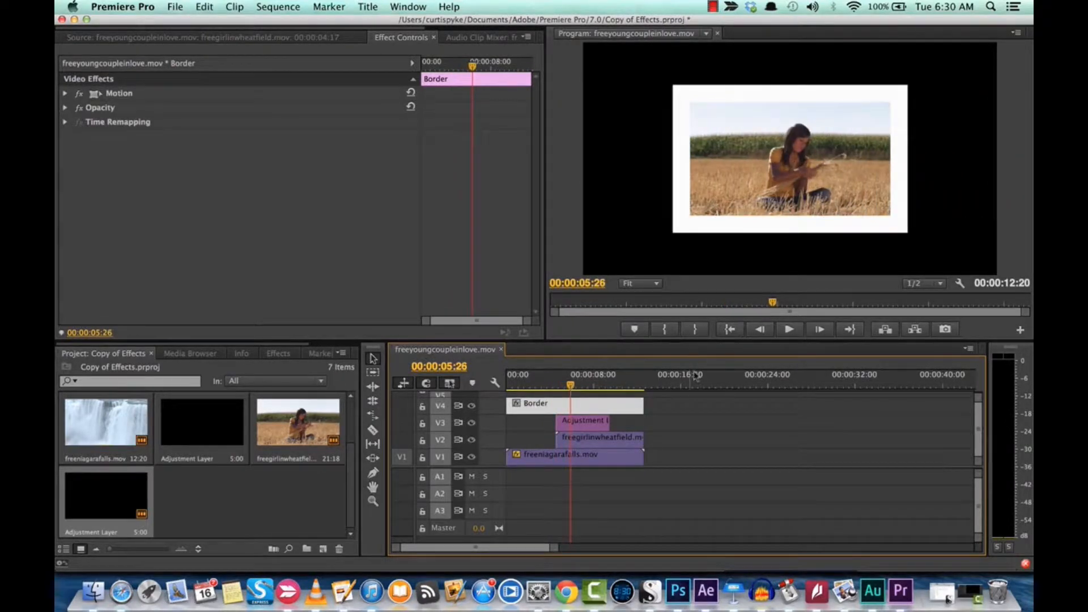
{"action": "left_click_drag", "start_coordinate": [609, 422], "coordinate": [568, 424]}
Apply the Crop video effect to the adjustment layer on V3, with the playhead parked mid-transition at 00:00:05:13.
{"action": "left_click", "coordinate": [565, 384]}
{"action": "left_click_drag", "start_coordinate": [564, 385], "coordinate": [565, 385]}
{"action": "left_click", "coordinate": [564, 429]}
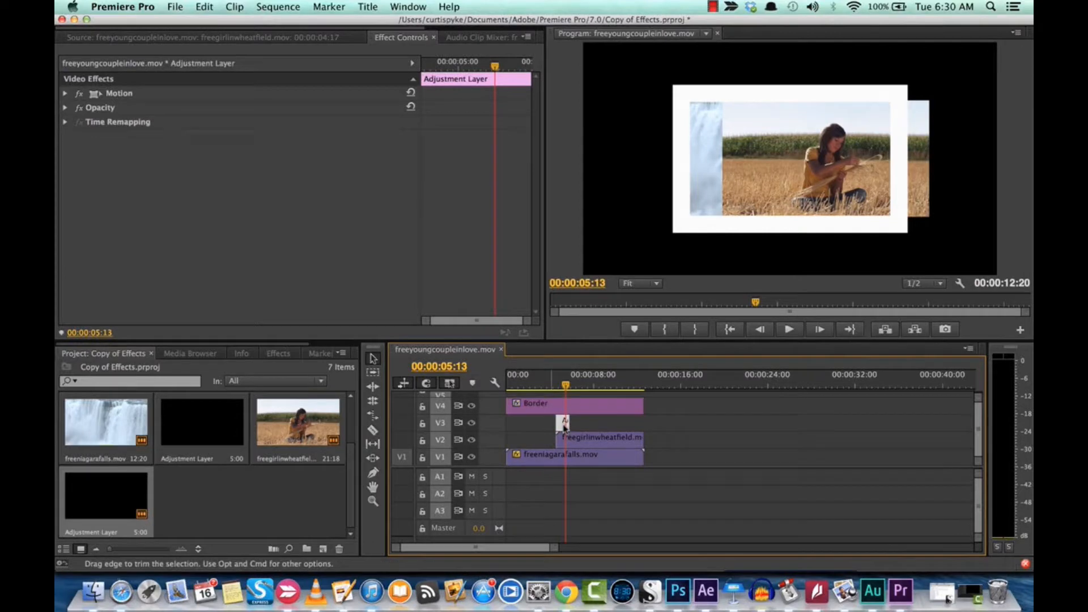
{"action": "left_click", "coordinate": [289, 358]}
{"action": "left_click", "coordinate": [105, 370]}
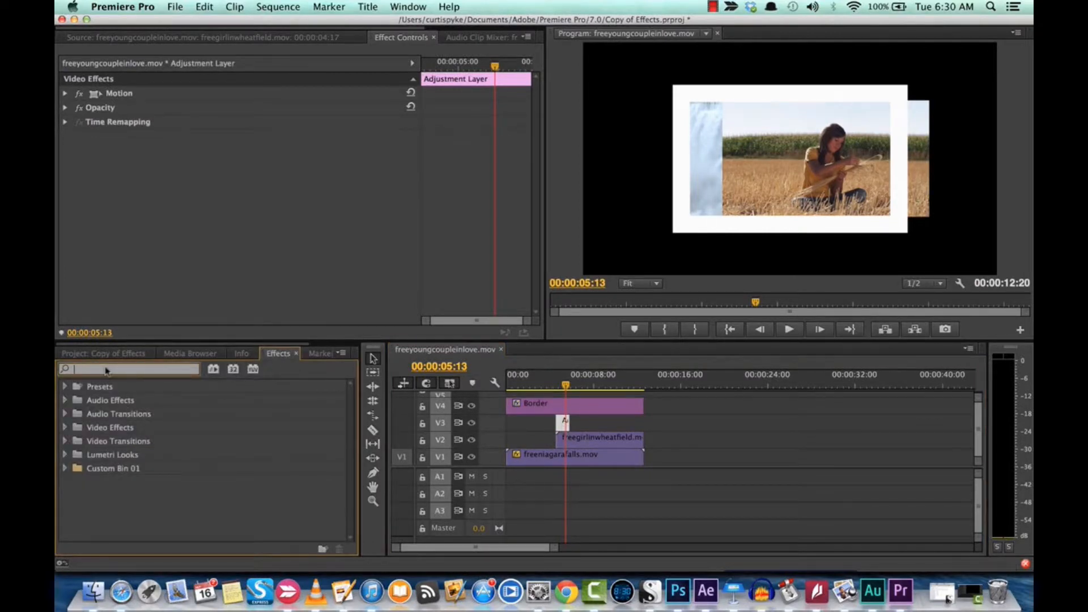
{"action": "type", "text": "c"}
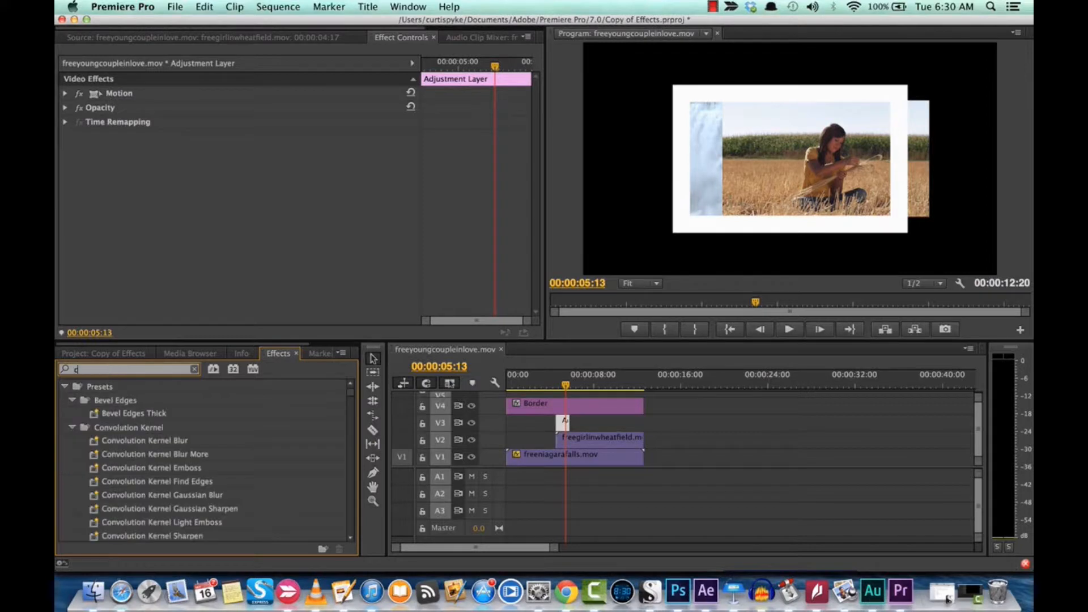
{"action": "type", "text": "rop"}
{"action": "left_click", "coordinate": [114, 459]}
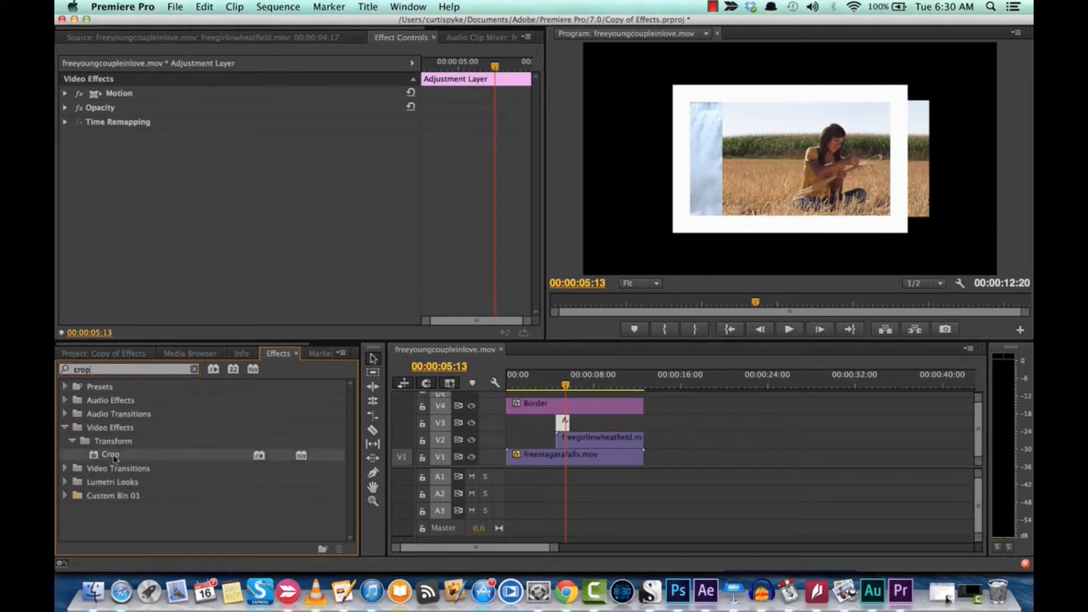
{"action": "left_click_drag", "start_coordinate": [342, 395], "coordinate": [563, 422]}
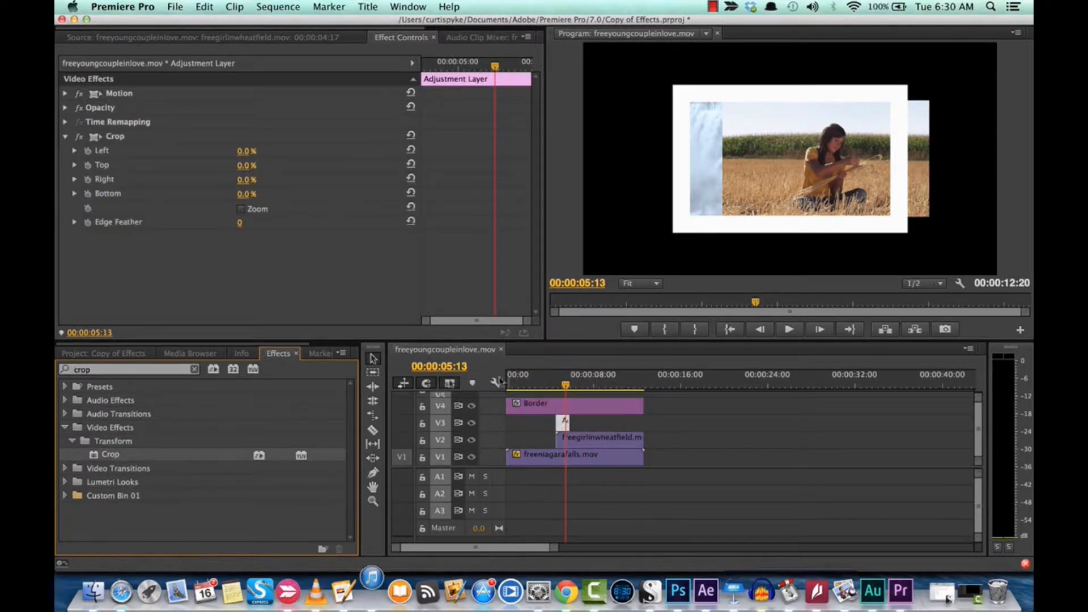
Crop the adjustment layer's right side by 23.5% to the border's right edge, with the playhead mid-transition at 00:00:05:02.
{"action": "left_click_drag", "start_coordinate": [569, 388], "coordinate": [556, 388]}
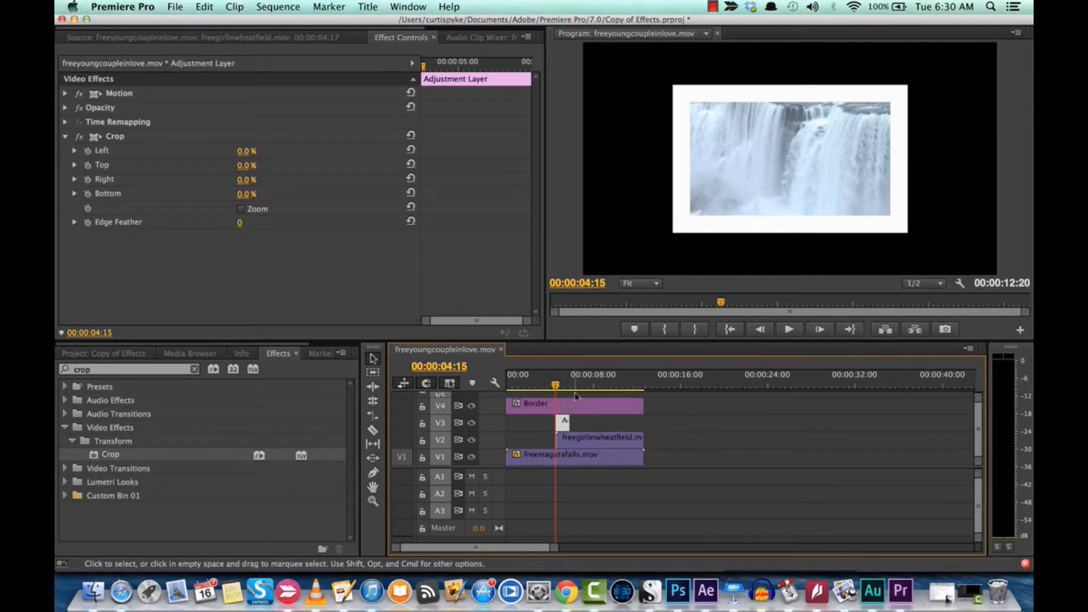
{"action": "left_click_drag", "start_coordinate": [555, 387], "coordinate": [562, 390]}
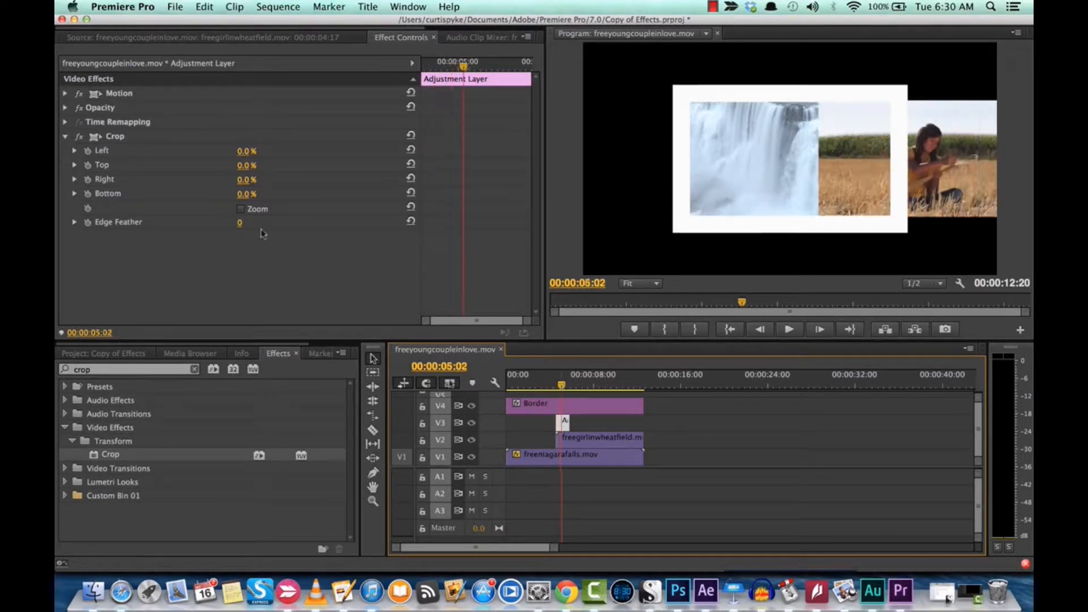
{"action": "left_click", "coordinate": [117, 138]}
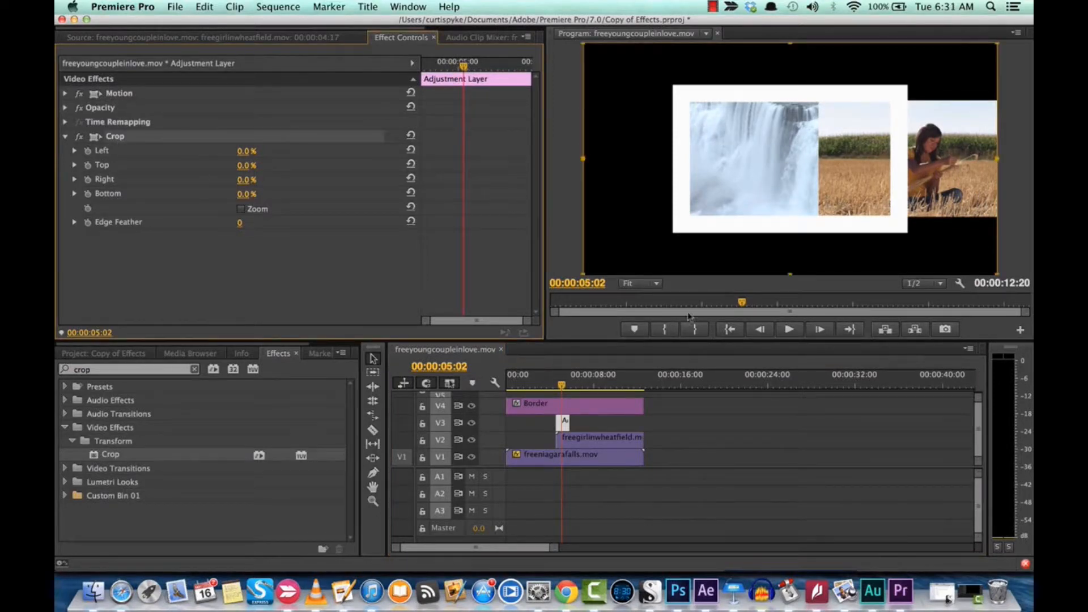
{"action": "left_click", "coordinate": [584, 159]}
{"action": "left_click_drag", "start_coordinate": [584, 159], "coordinate": [794, 159]}
{"action": "left_click_drag", "start_coordinate": [603, 197], "coordinate": [562, 193]}
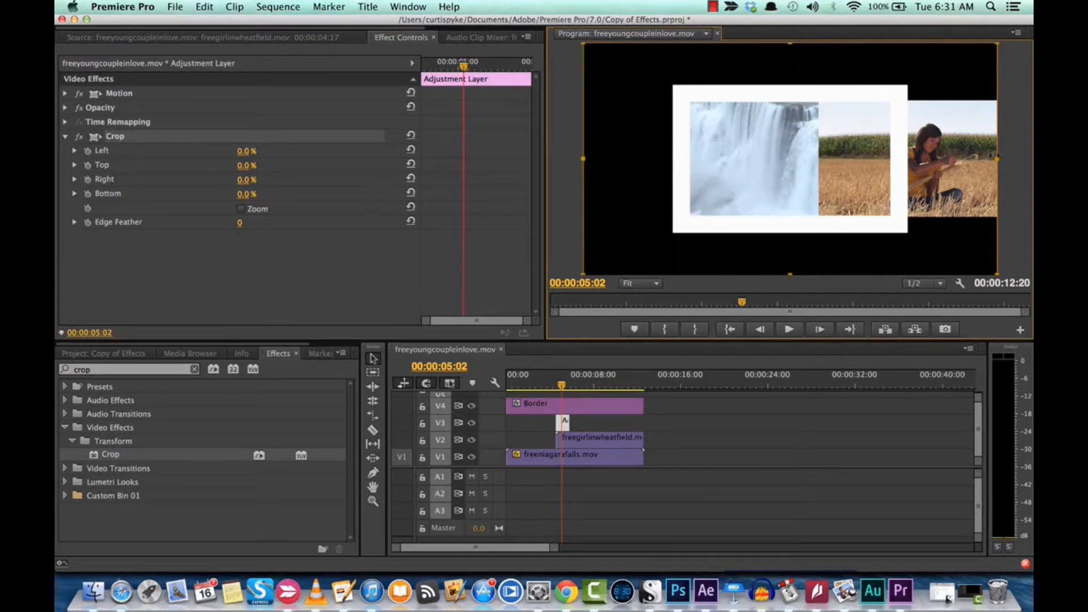
{"action": "left_click_drag", "start_coordinate": [991, 158], "coordinate": [899, 161]}
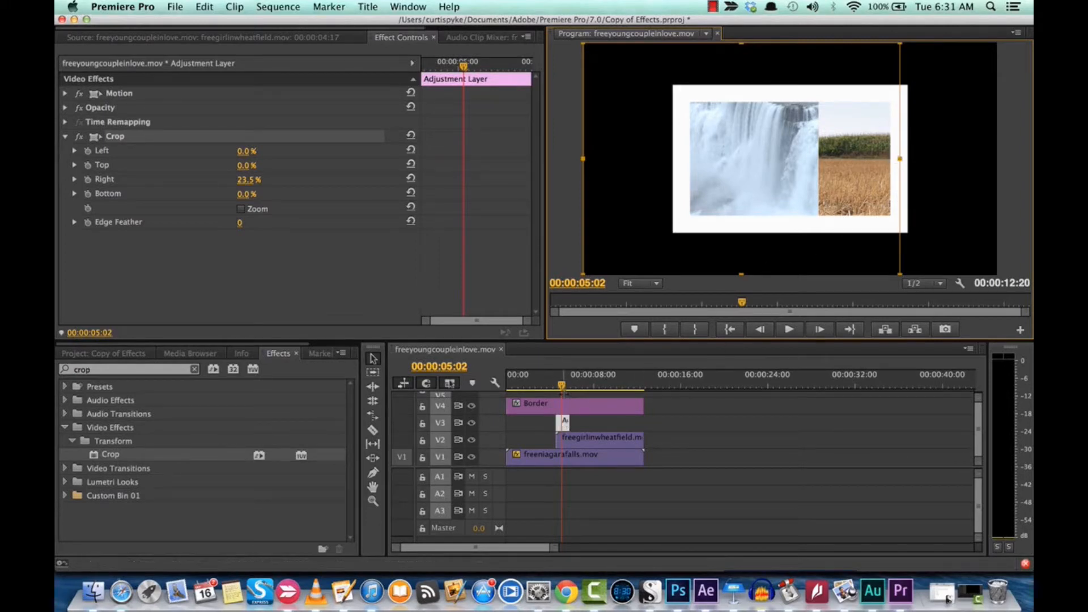
Play back the slide transition from just before the wheatfield clip starts, and scrub through the remainder to 00:00:11:22.
{"action": "left_click", "coordinate": [565, 394]}
{"action": "mouse_move", "coordinate": [562, 386]}
{"action": "left_mouse_down"}
{"action": "mouse_move", "coordinate": [521, 386]}
{"action": "mouse_move", "coordinate": [541, 386]}
{"action": "left_mouse_up"}
{"action": "key", "text": "space"}
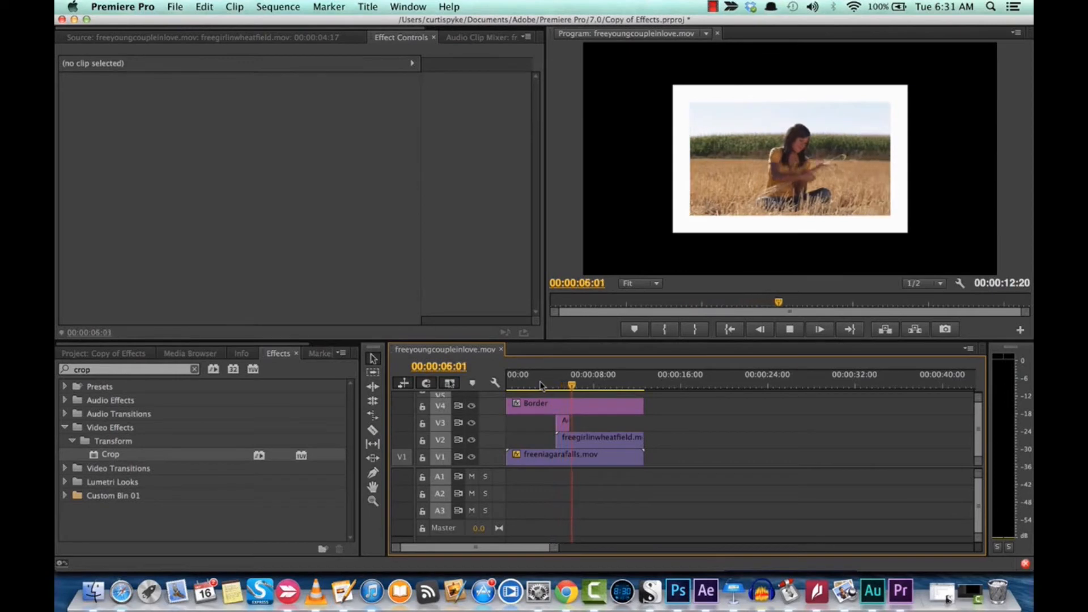
{"action": "key", "text": "space"}
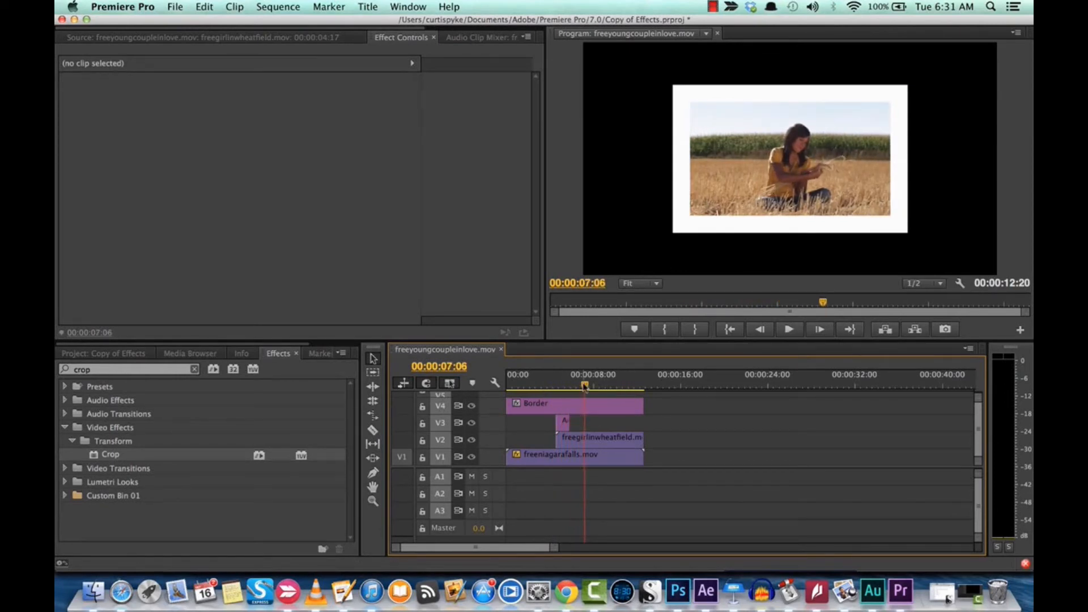
{"action": "left_click_drag", "start_coordinate": [585, 388], "coordinate": [635, 386]}
{"action": "left_click", "coordinate": [712, 6]}
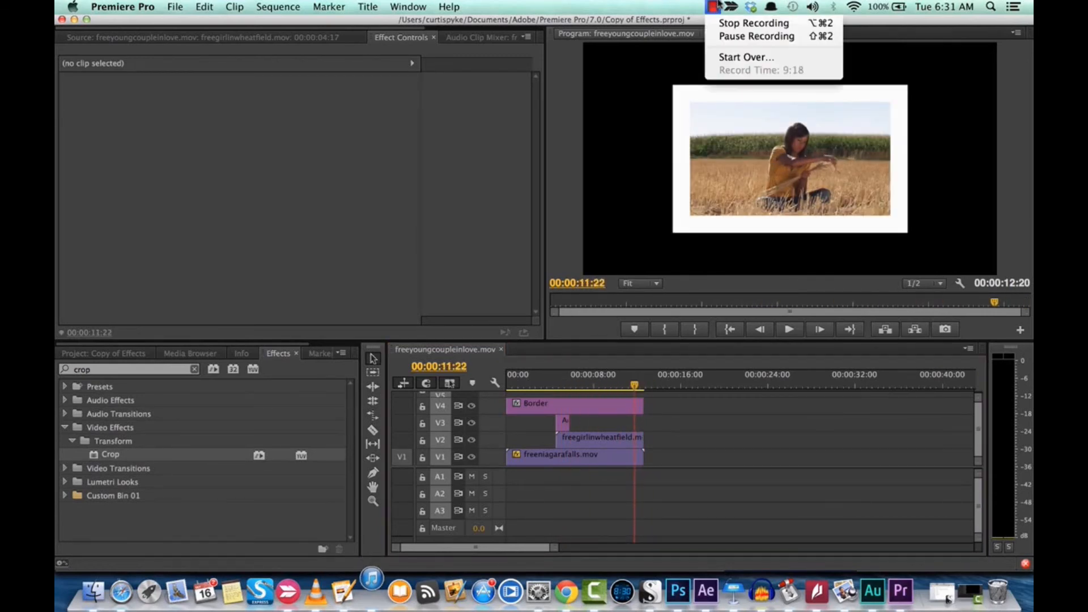